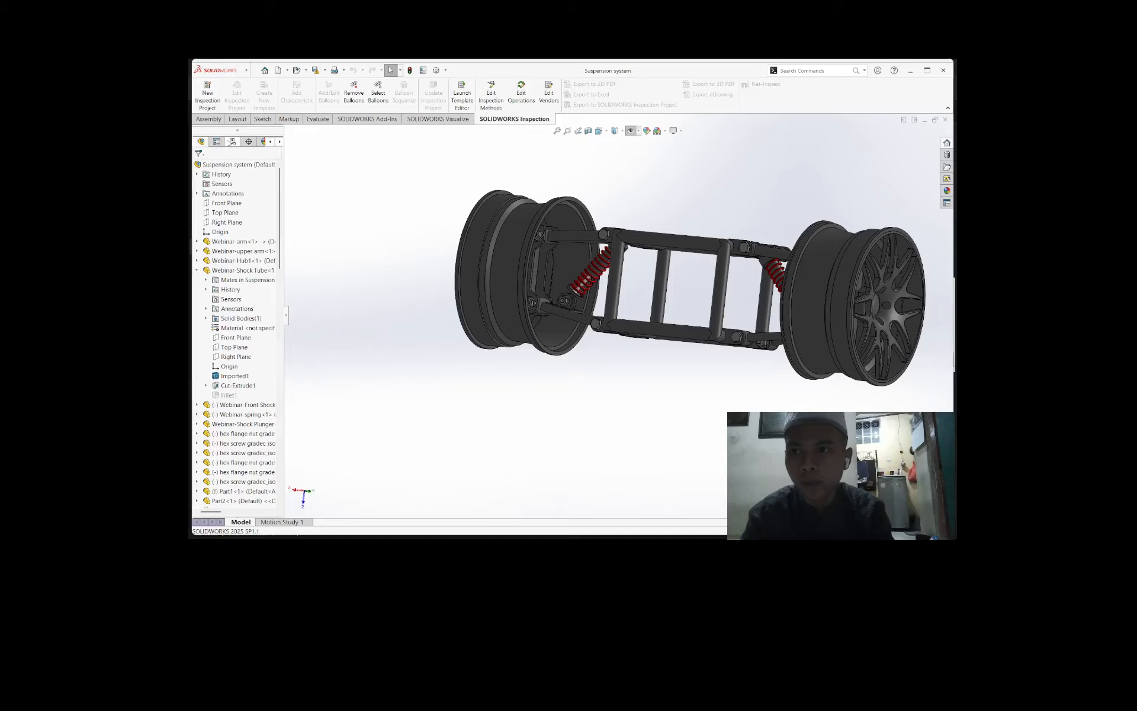
Step: Activate the assembly's Analysis configuration and load the SOLIDWORKS Simulation add-in
click(232, 141)
double_click(243, 190)
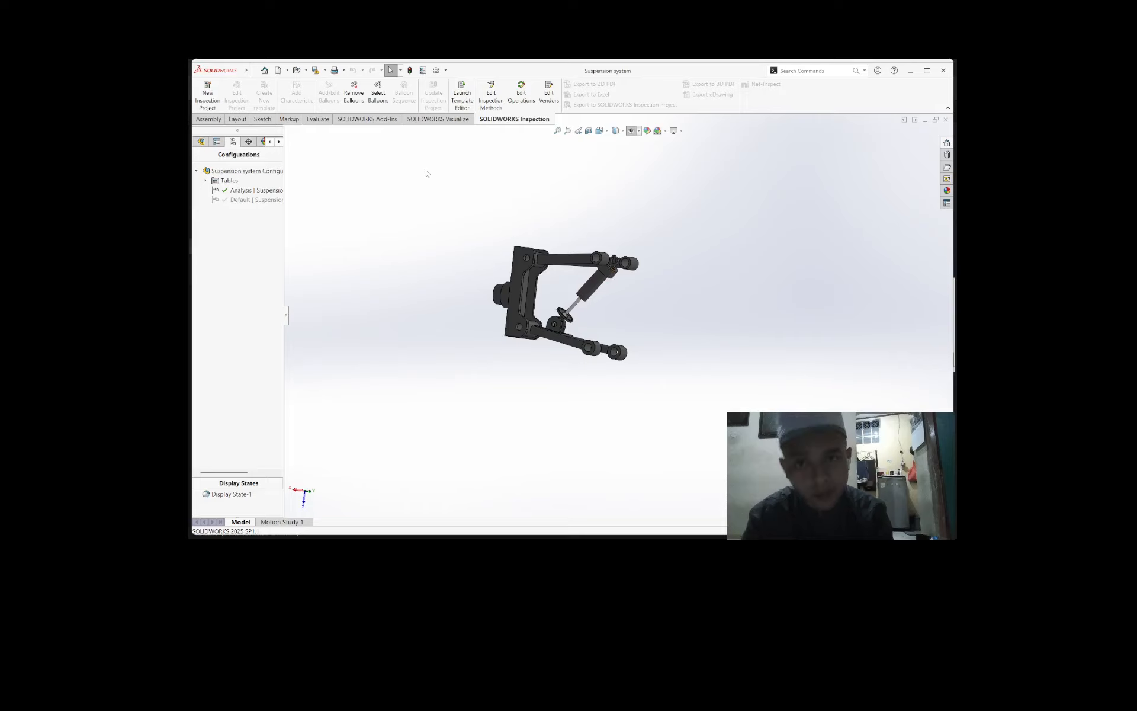
click(391, 121)
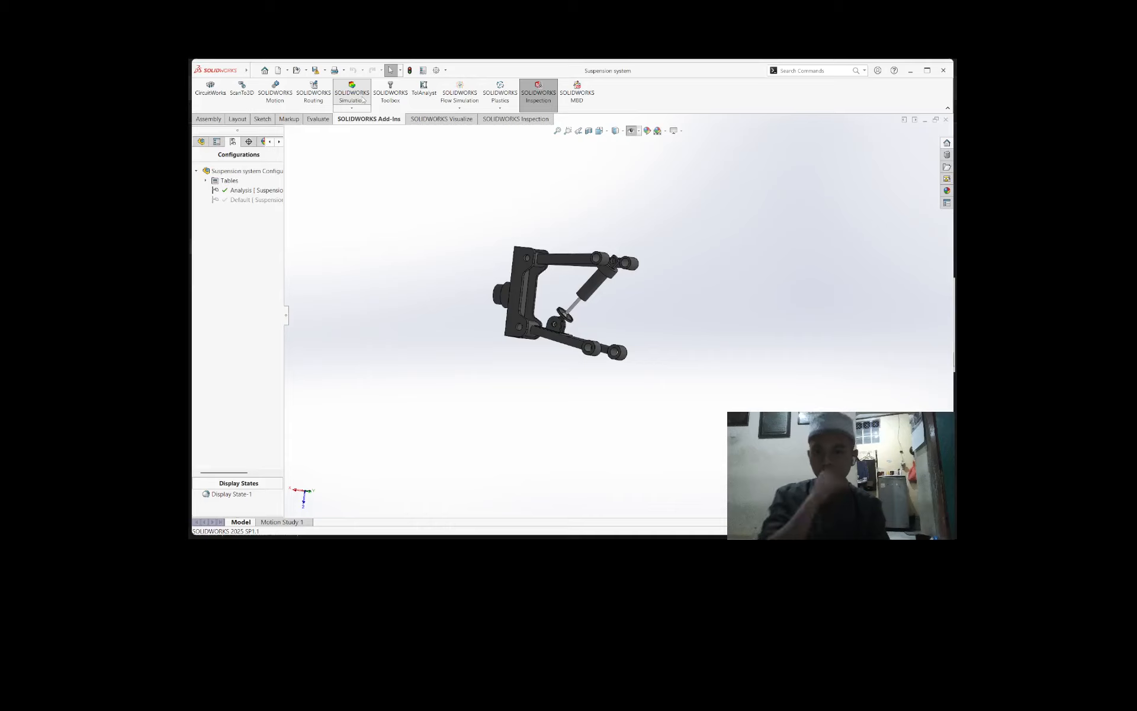
click(362, 99)
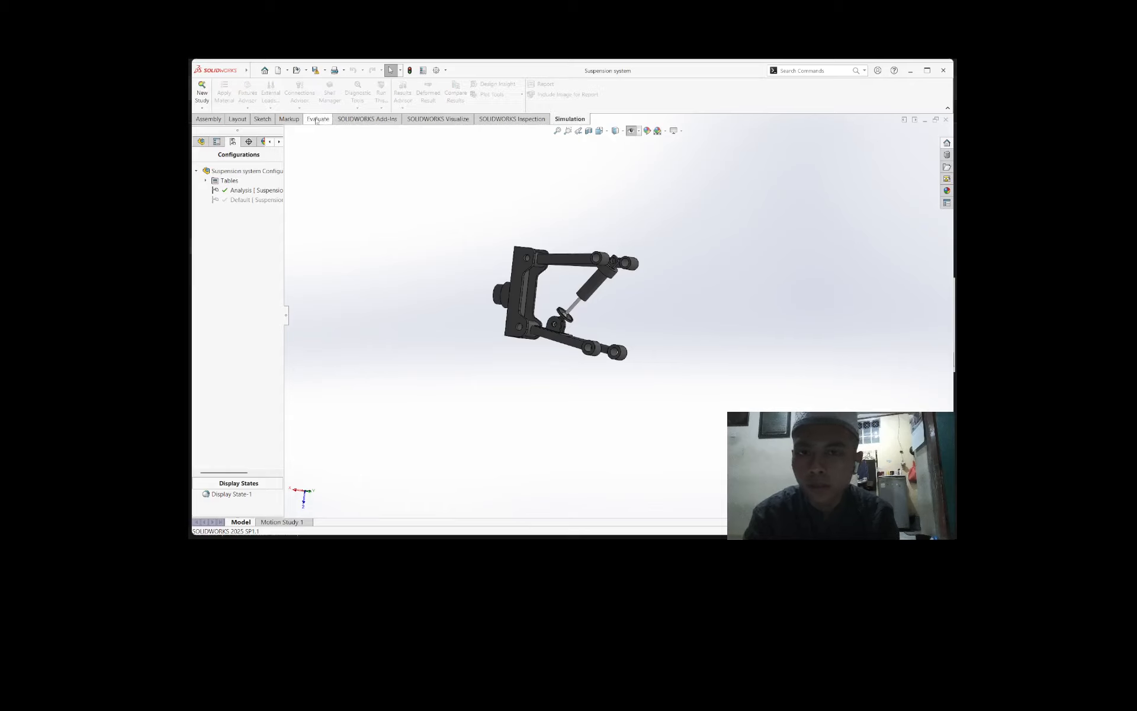
Step: Create a new static simulation study for the Analysis configuration with the default study name
click(202, 92)
click(325, 71)
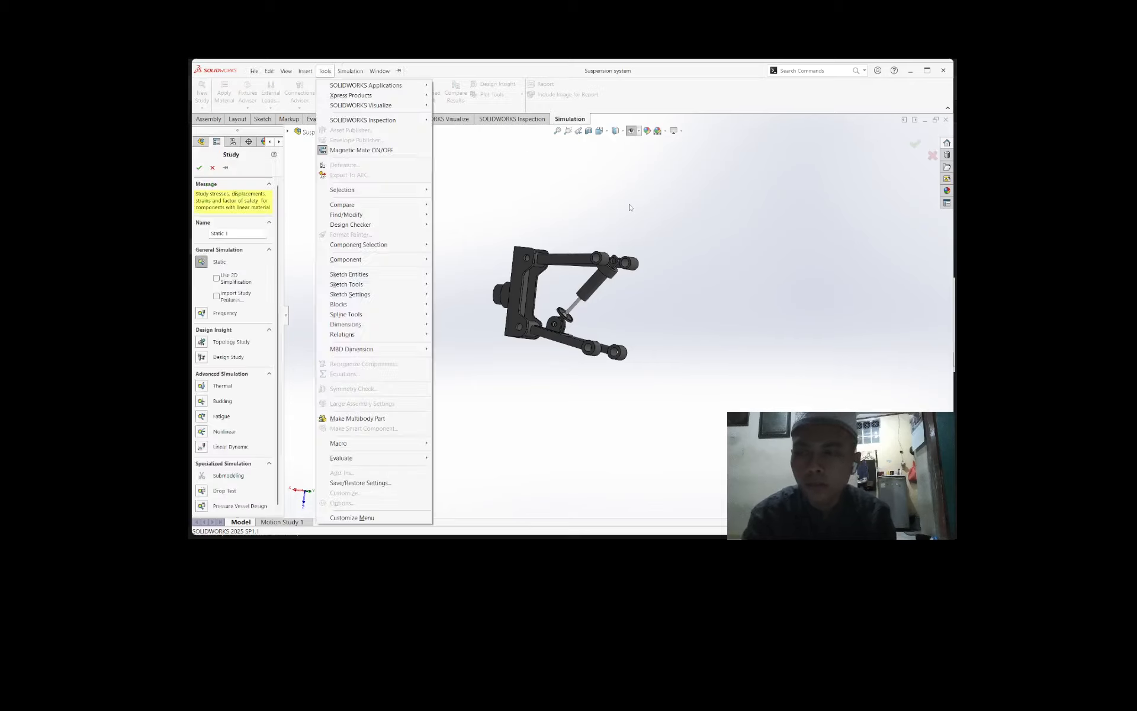
mouse_move(361, 204)
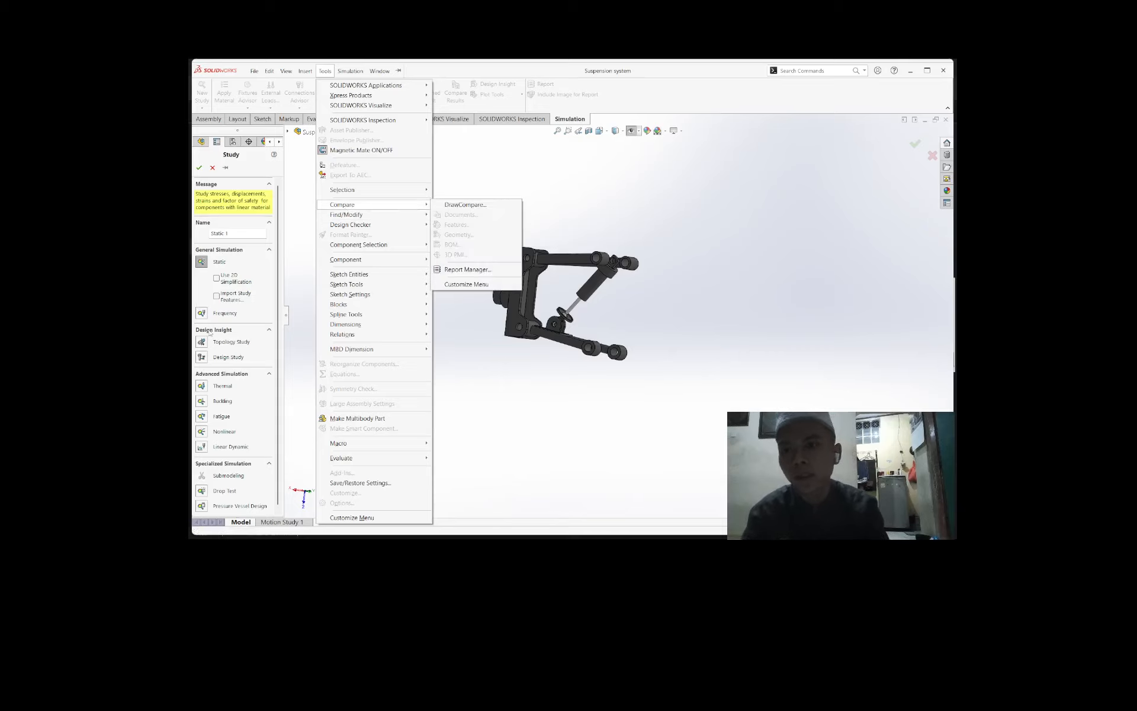
click(202, 261)
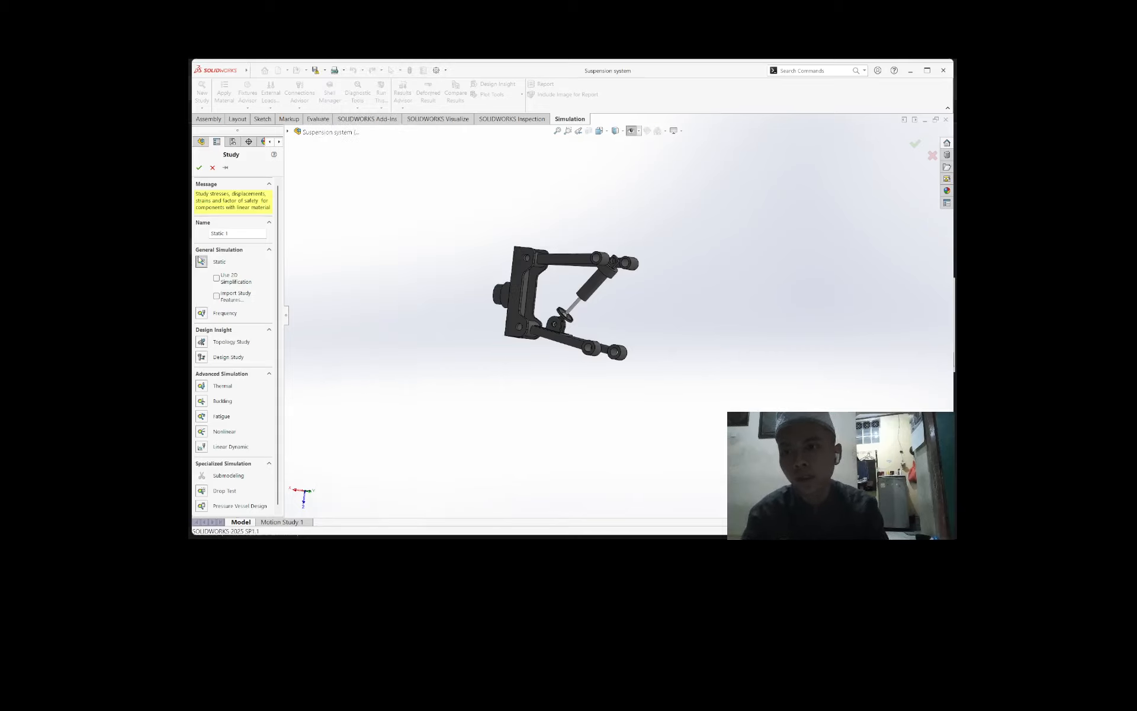
click(198, 168)
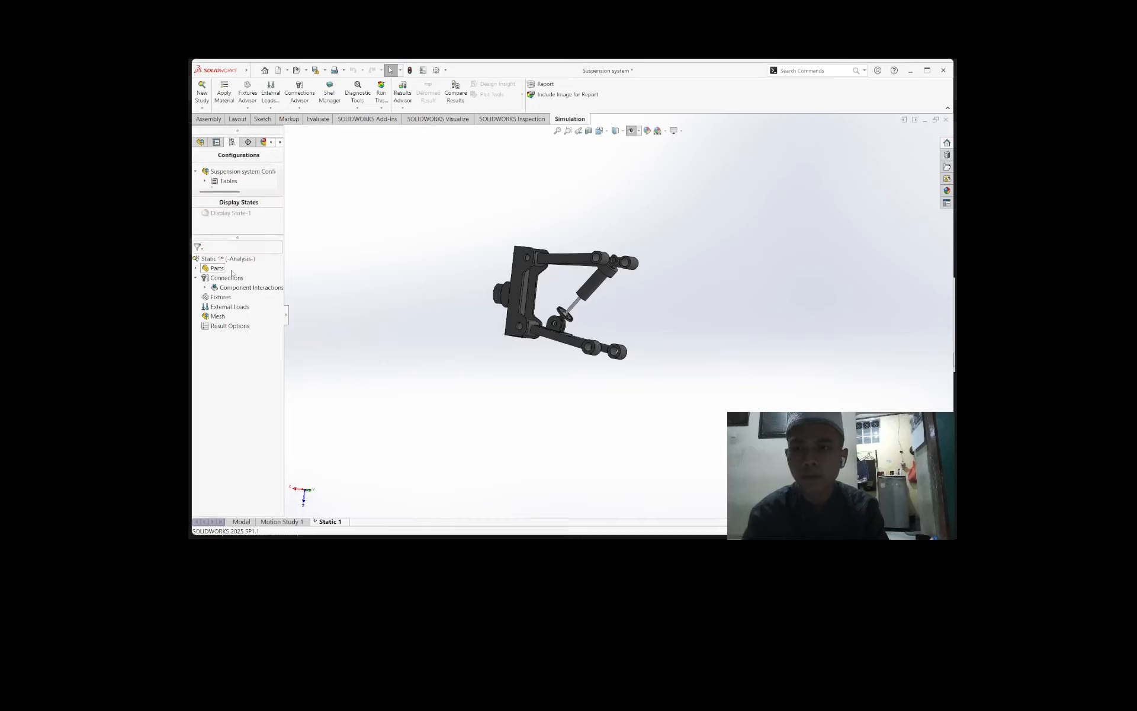
Step: Apply Alloy Steel from the SOLIDWORKS materials library to all parts in the study
right_click(229, 268)
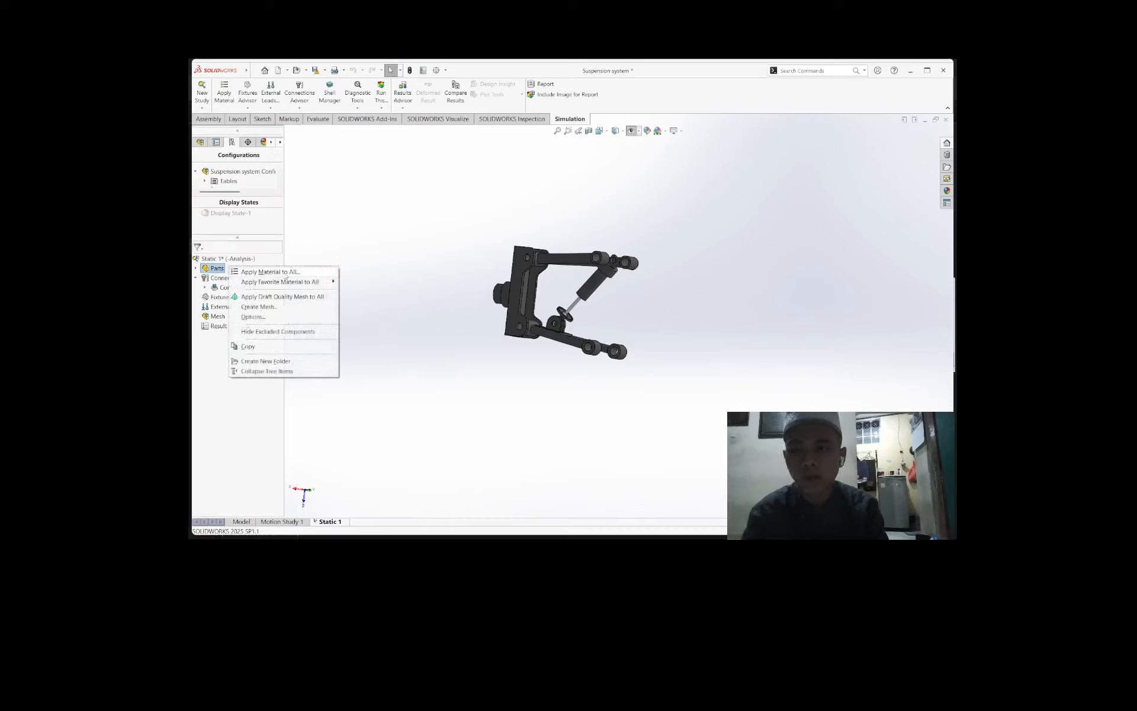
click(278, 271)
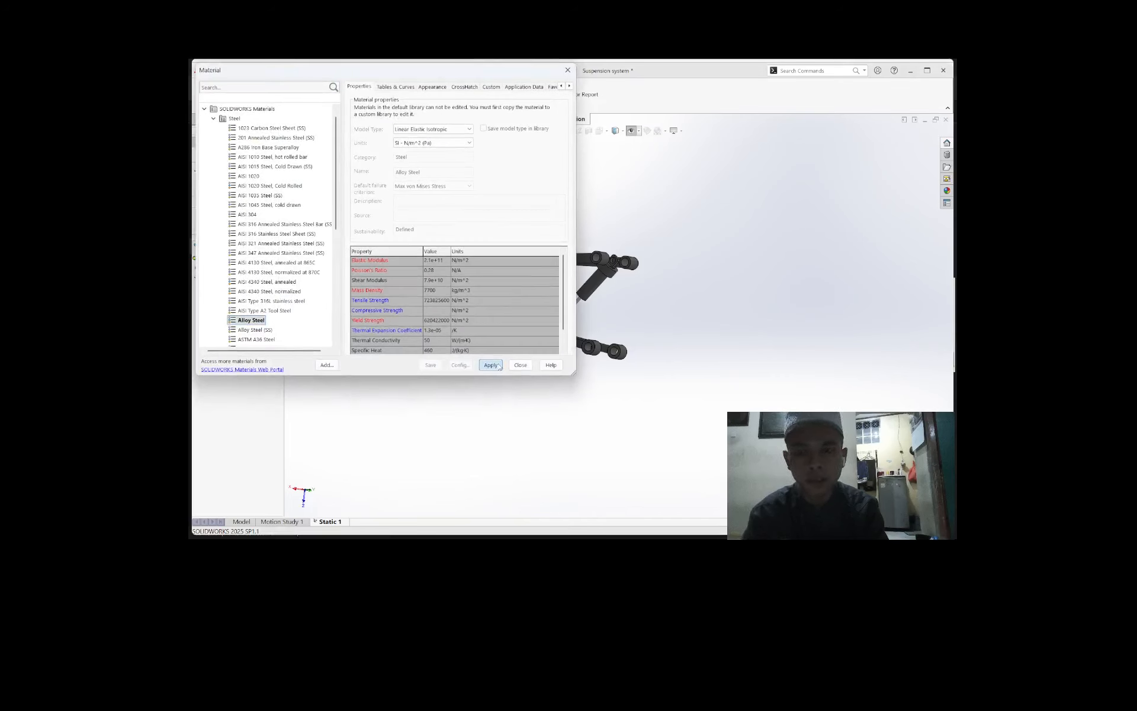
click(520, 366)
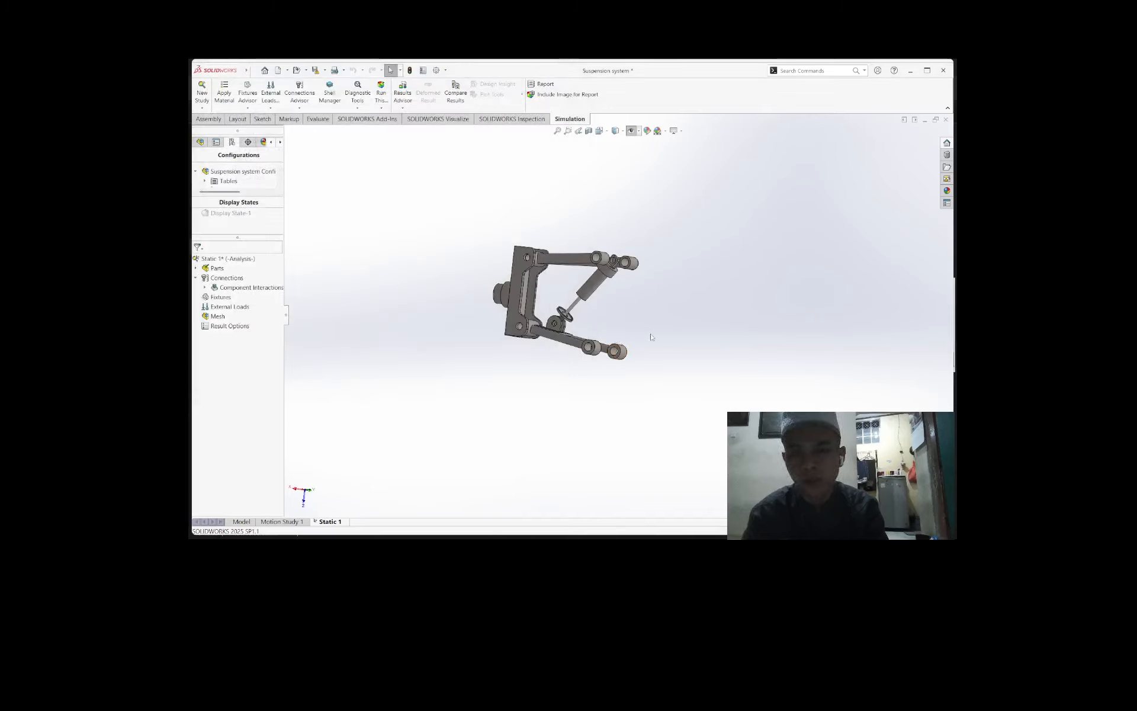
Step: Automatically find local face interactions between the hub and the upper arm
scroll(640, 319, down, 2)
scroll(542, 288, down, 2)
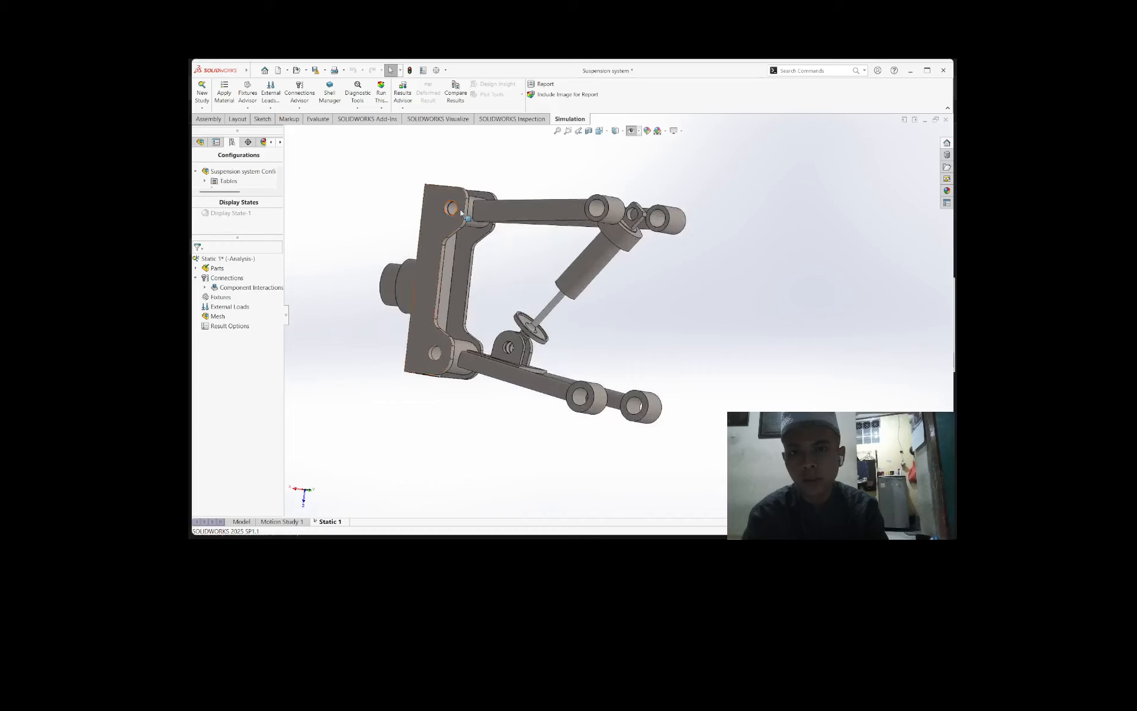
scroll(456, 224, down, 1)
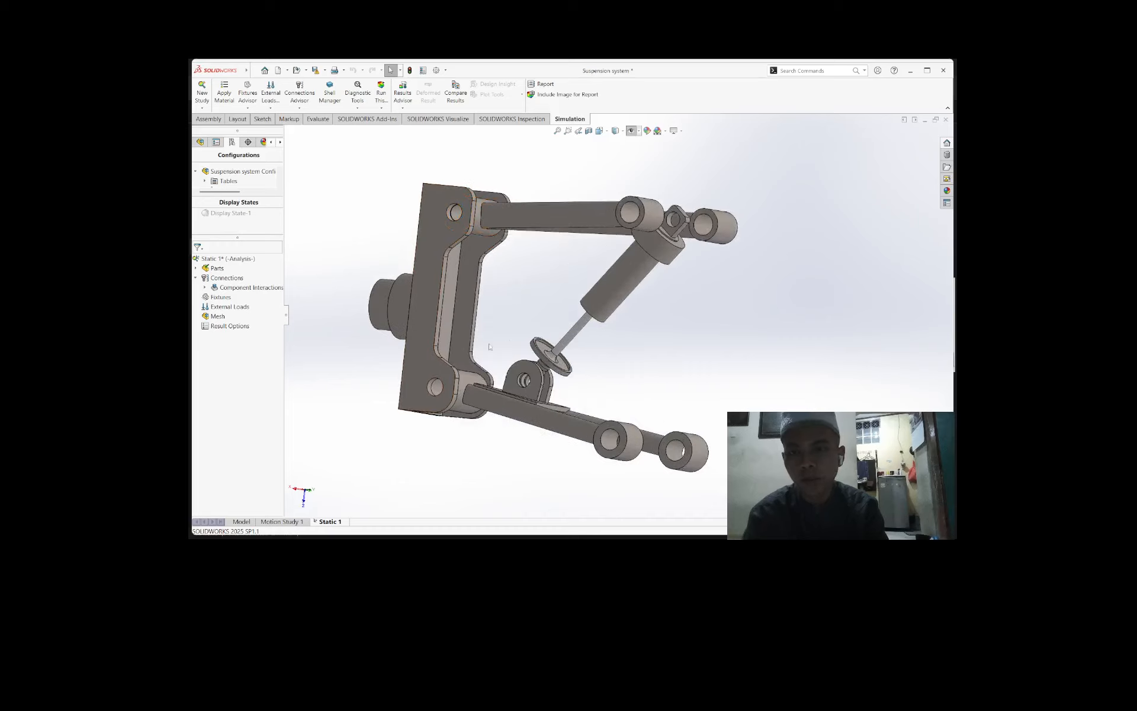
right_click(222, 278)
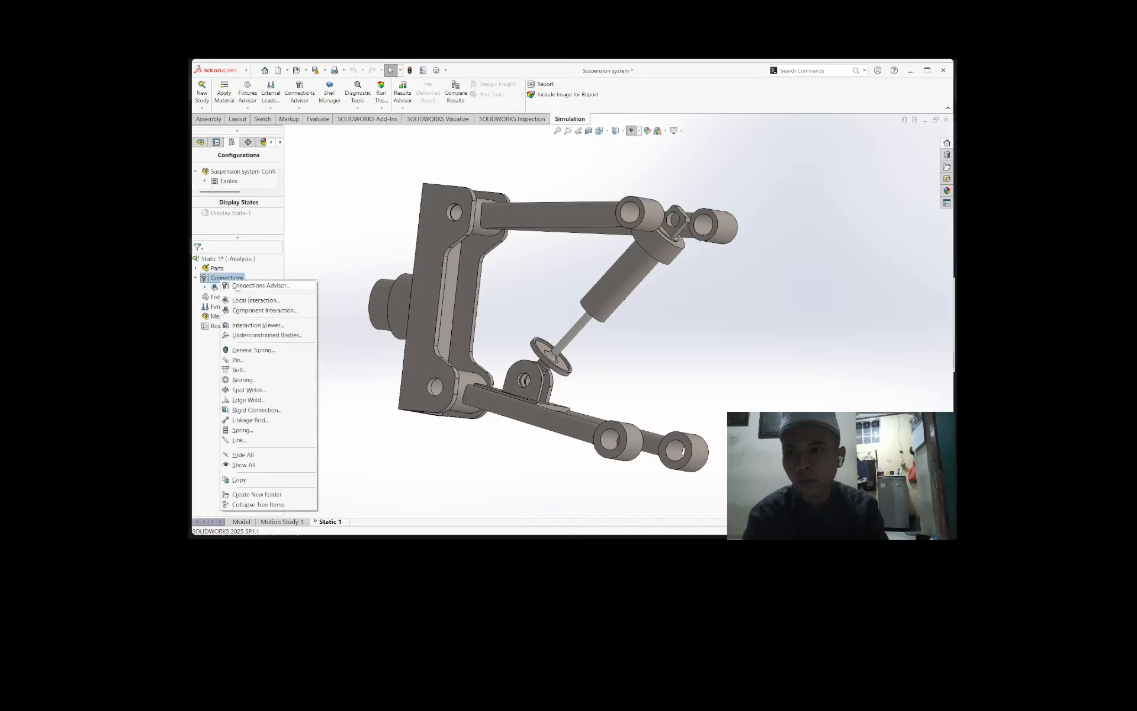
click(252, 300)
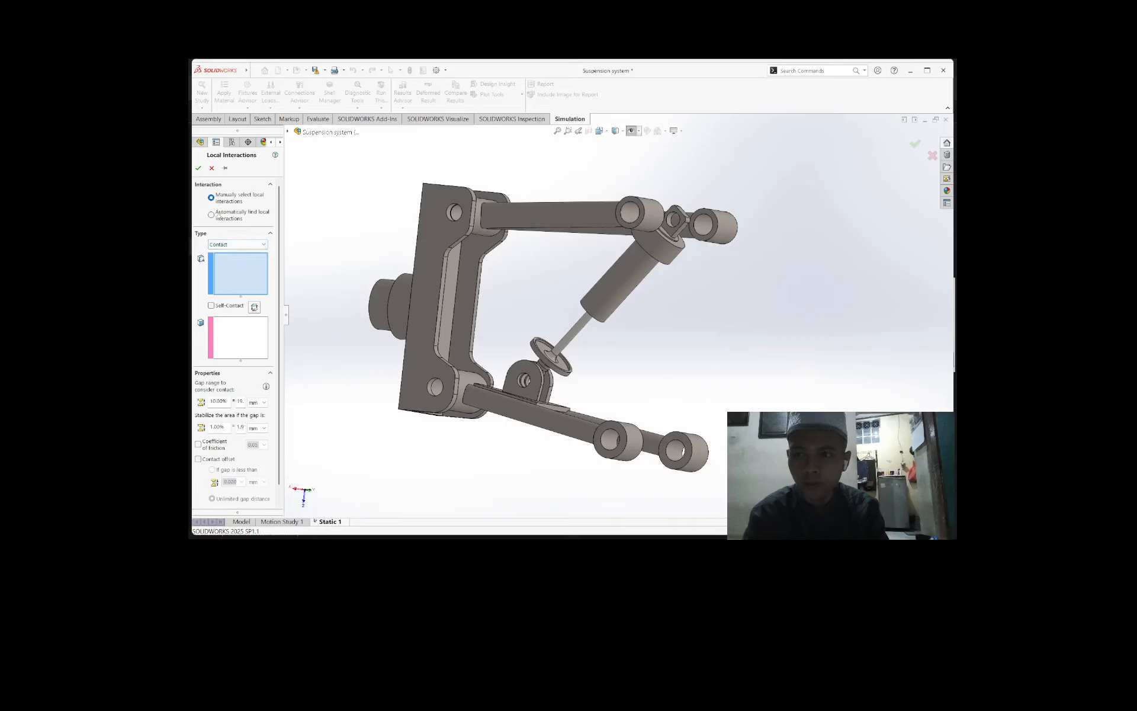
click(211, 215)
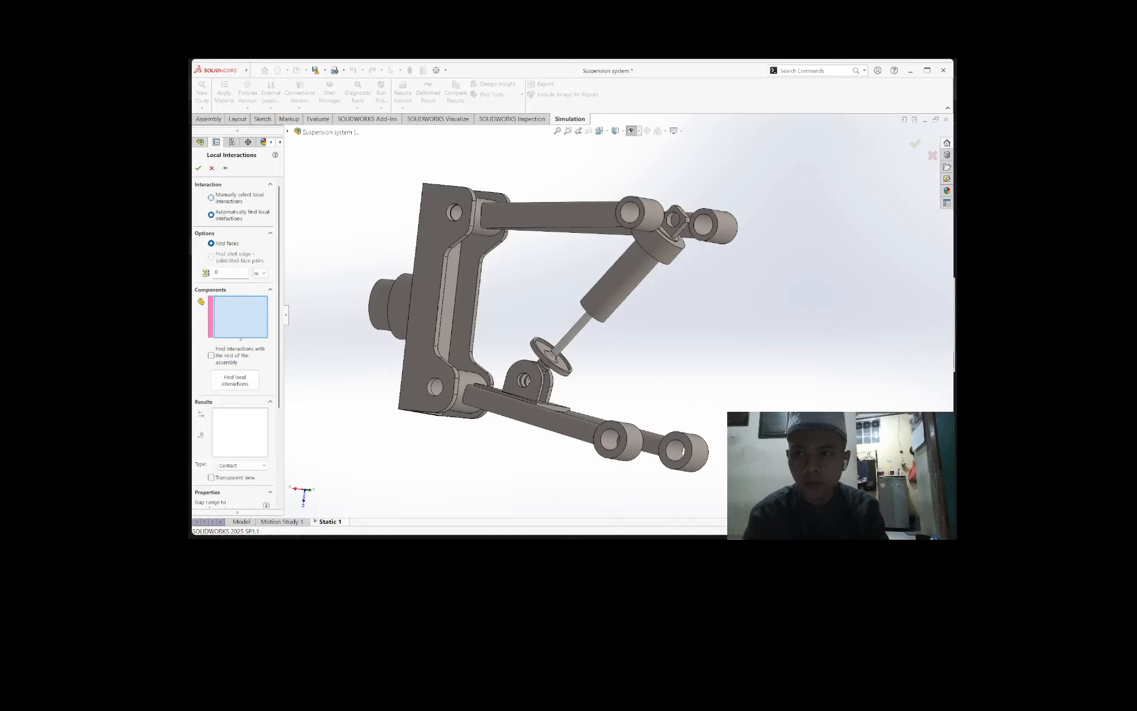
click(440, 278)
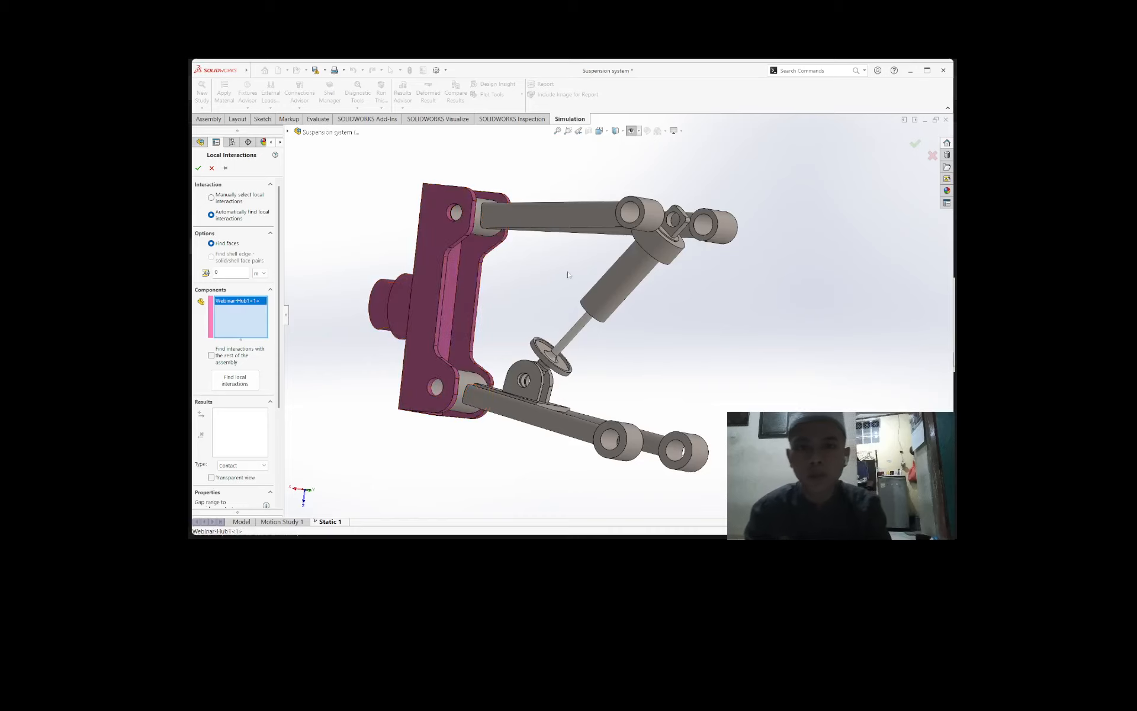
scroll(235, 382, down, 3)
click(235, 291)
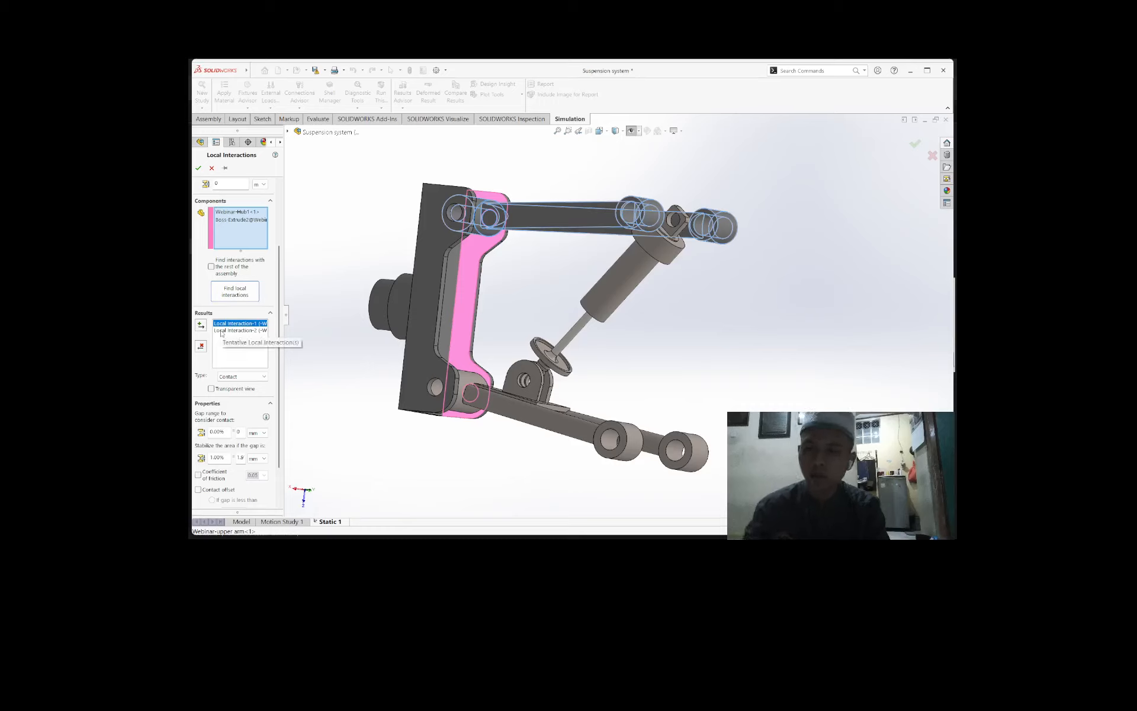
Step: Create both found hub and upper arm interactions as Contact local interactions
click(221, 331)
shift+click(215, 325)
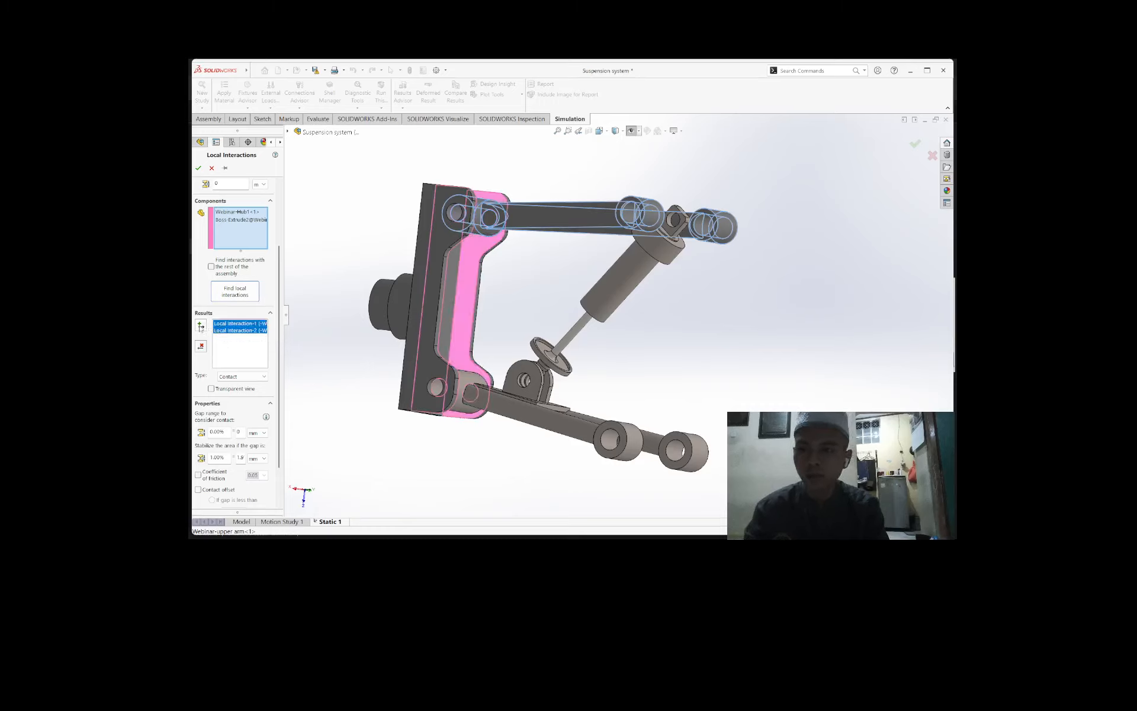
click(200, 326)
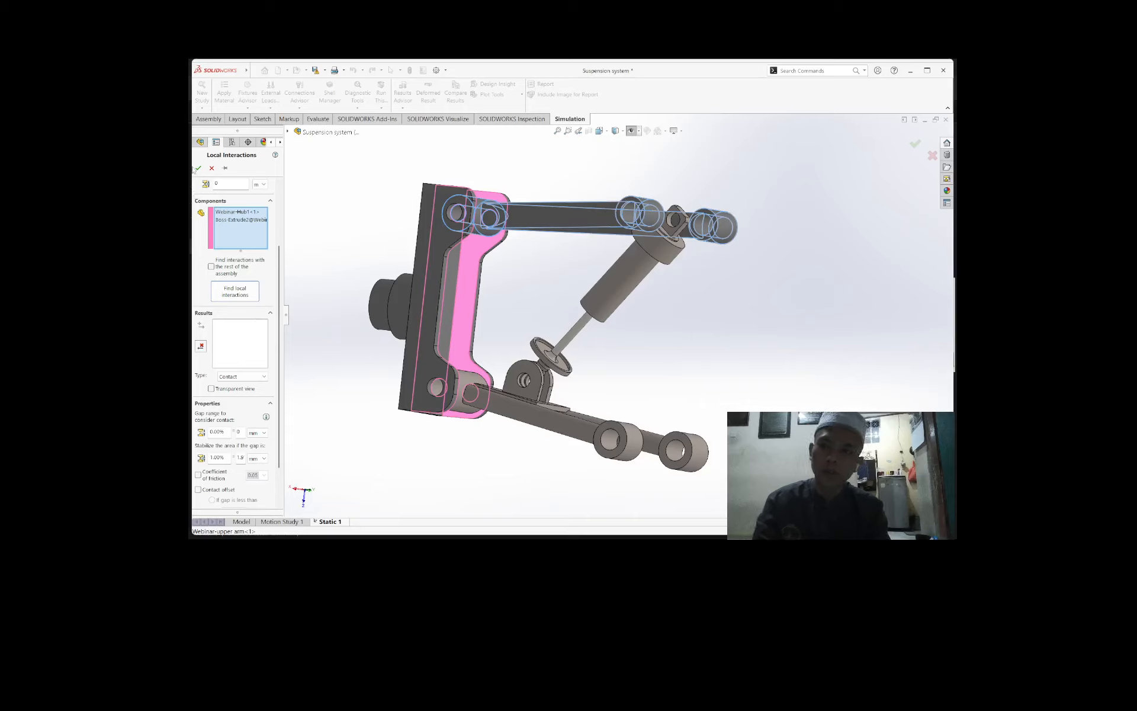
click(220, 212)
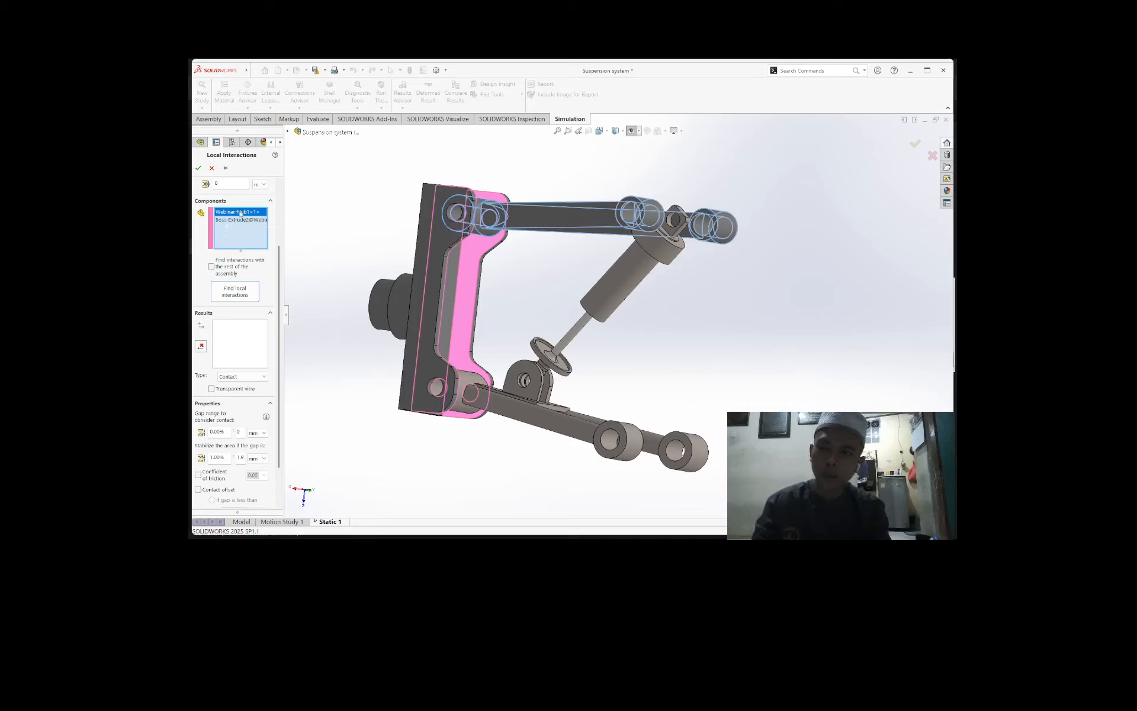
click(198, 168)
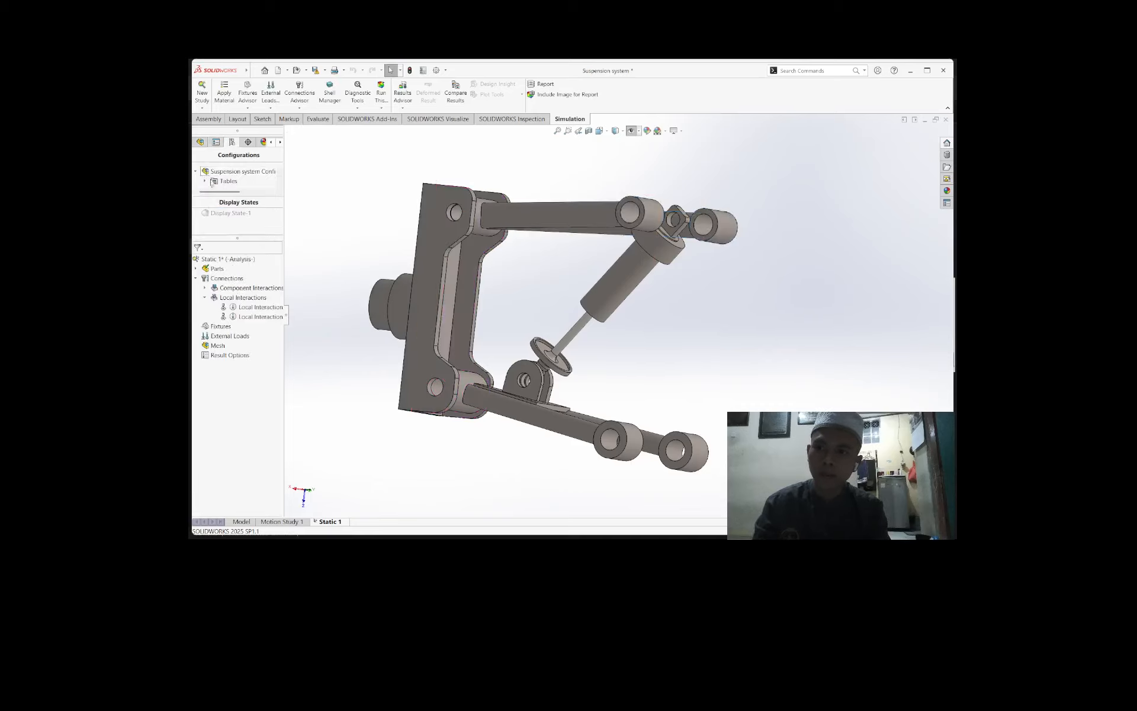
Step: Automatically find the local interactions between the hub and the lower arm, and create both as Contact
right_click(226, 278)
click(379, 338)
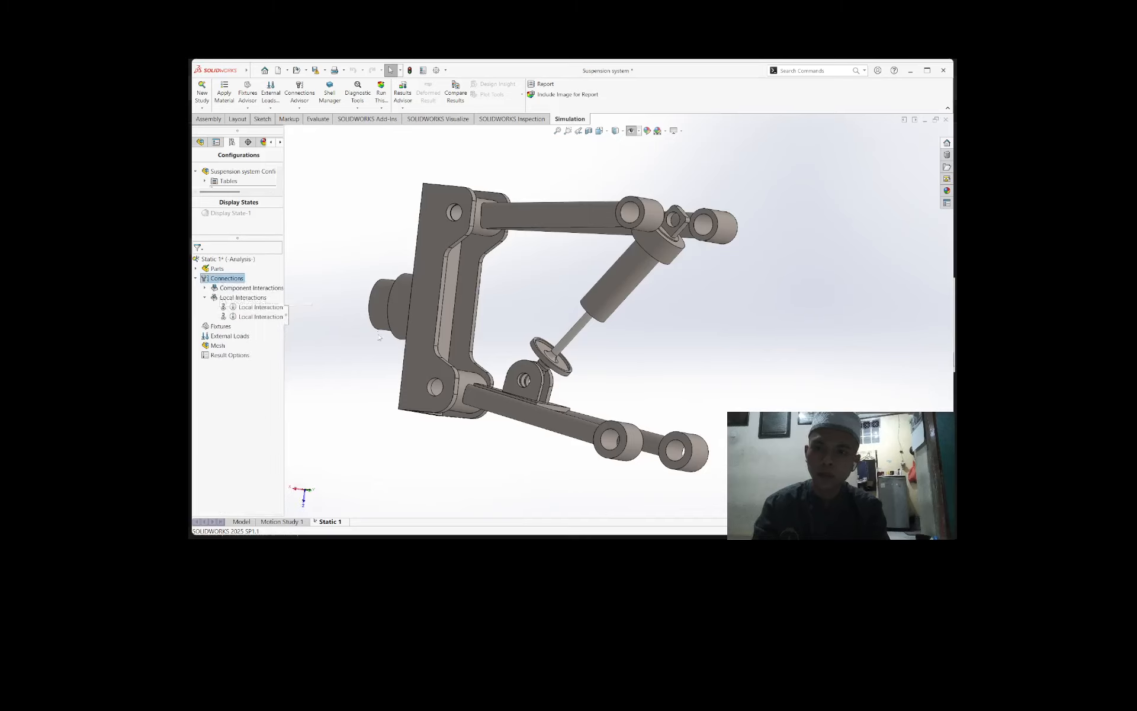
click(212, 215)
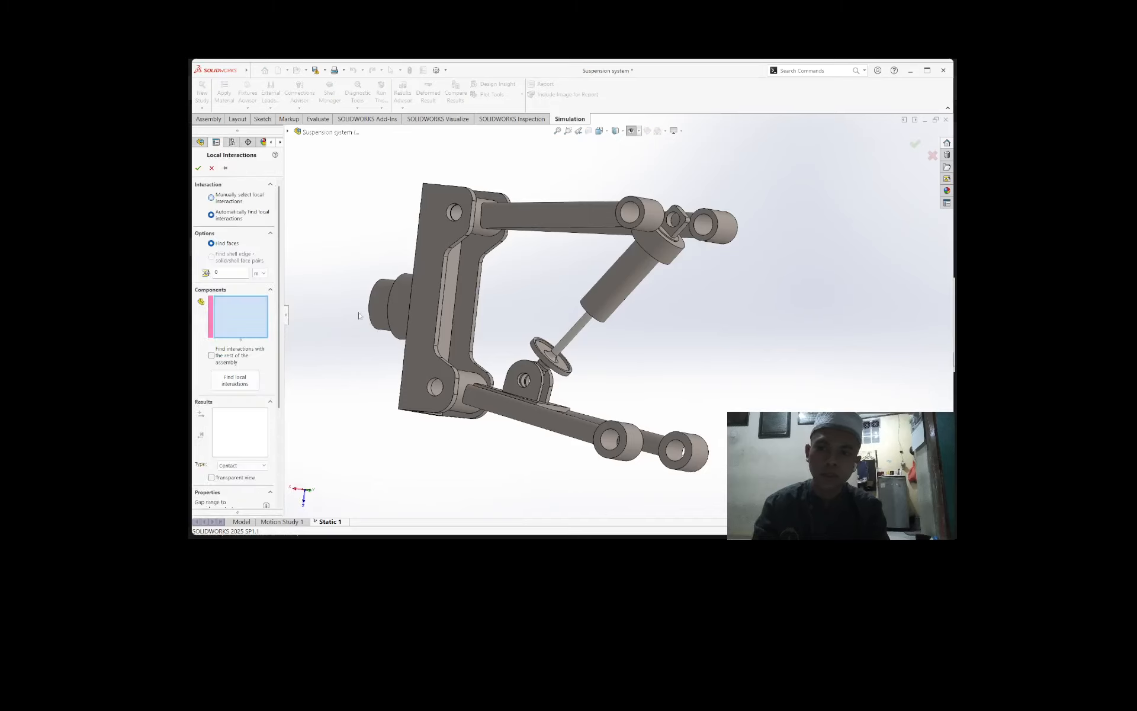
click(408, 314)
click(536, 418)
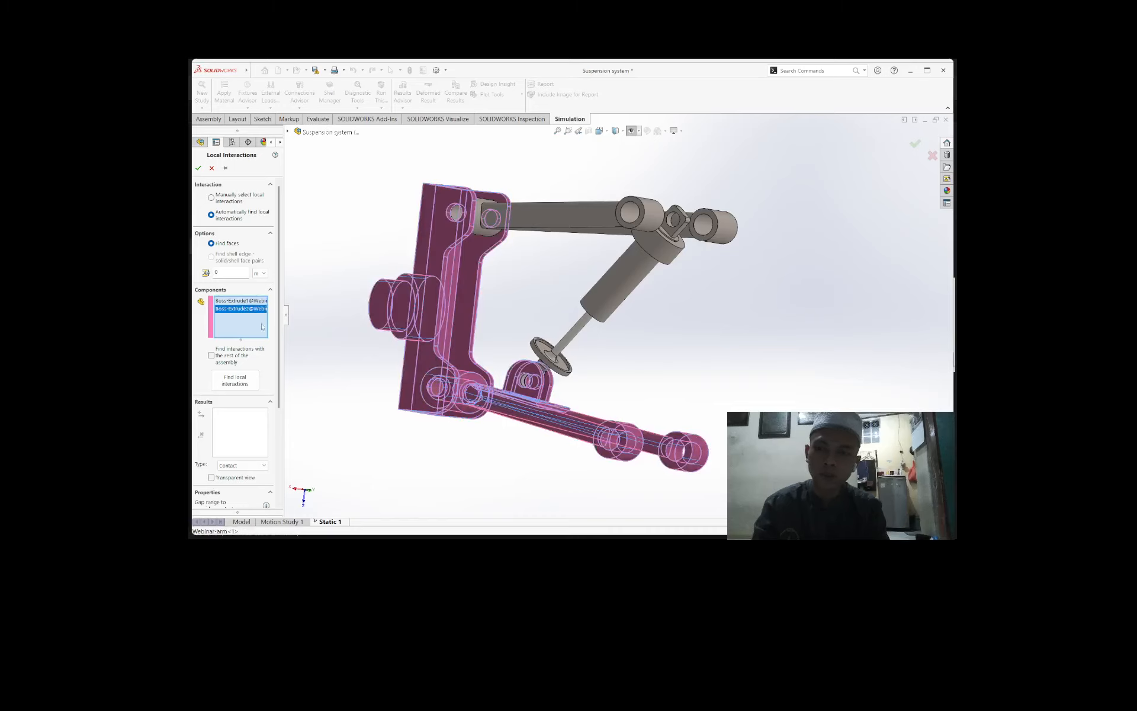
click(239, 388)
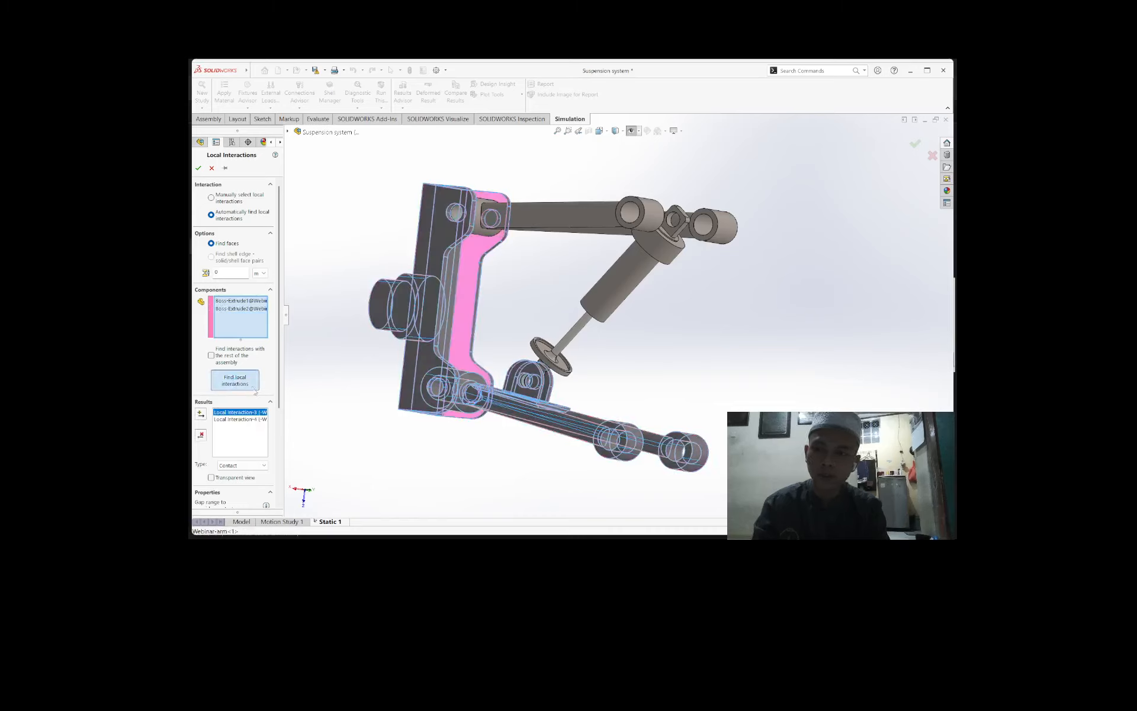
shift+click(236, 418)
click(201, 435)
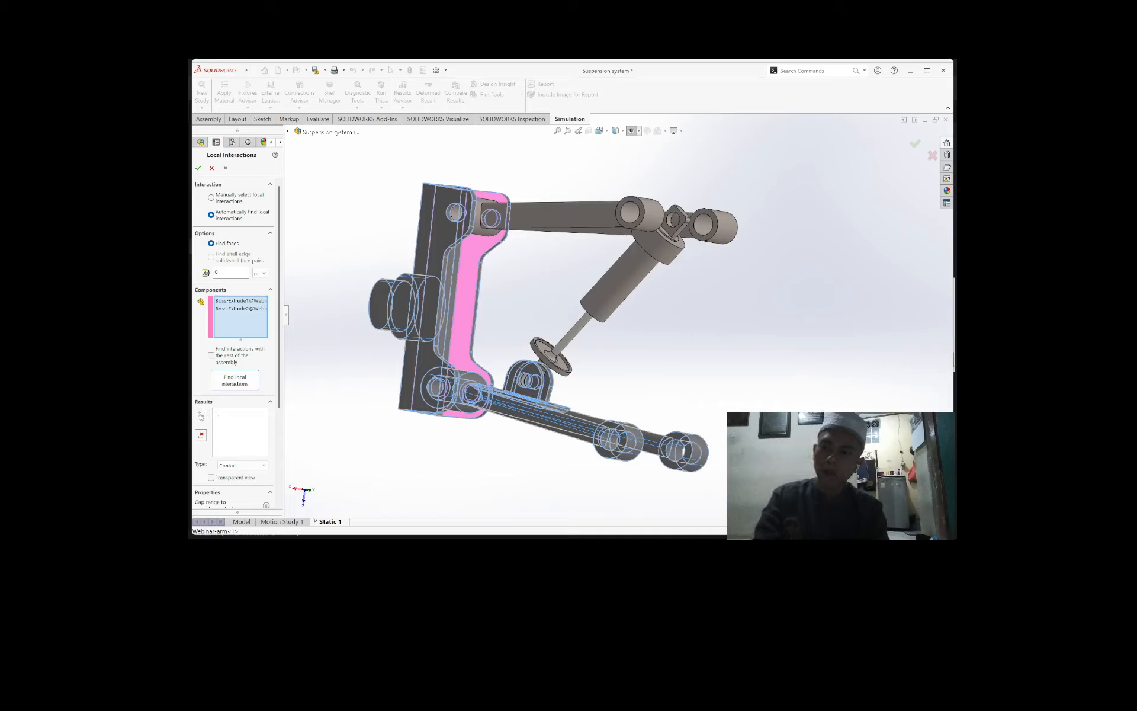
click(199, 168)
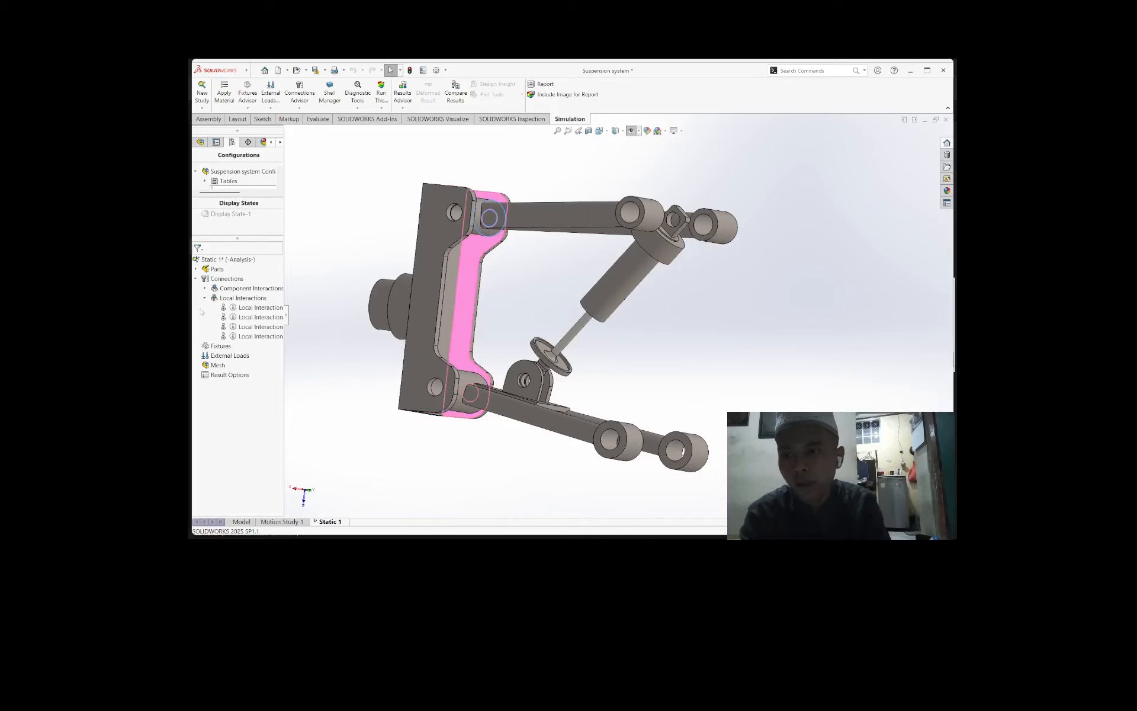
Step: Define a distributed pin connector with retaining ring, using the coaxial hole faces of the hub's upper joint and the upper arm
right_click(232, 280)
click(254, 356)
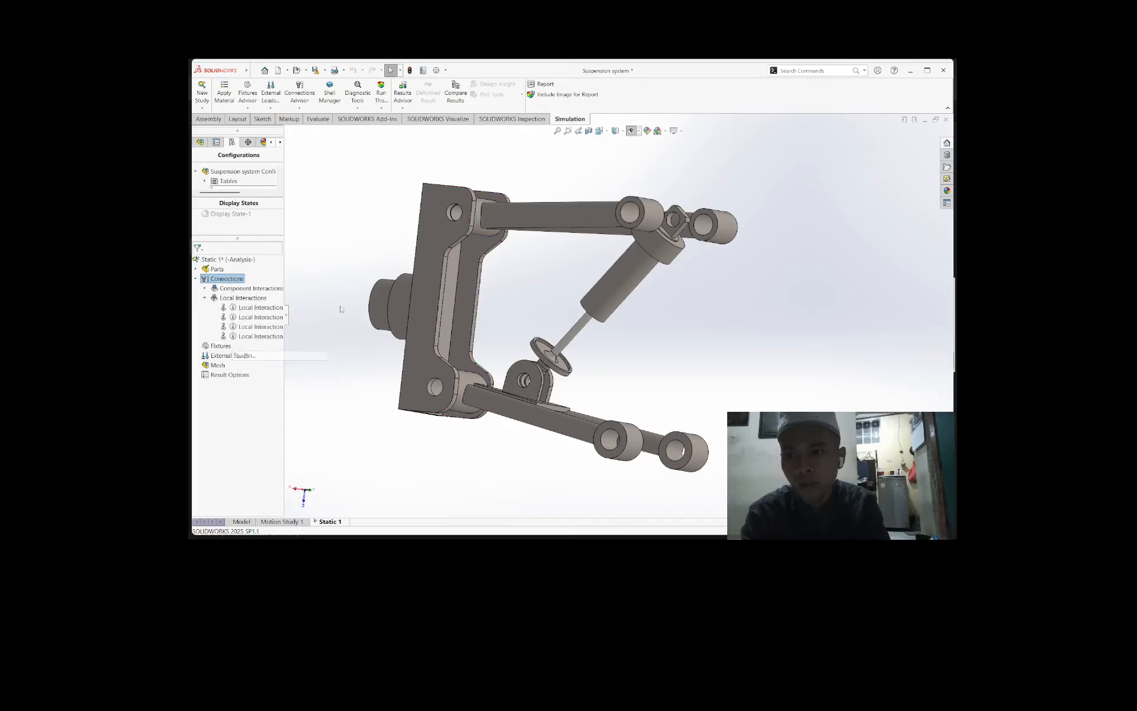
scroll(469, 236, down, 4)
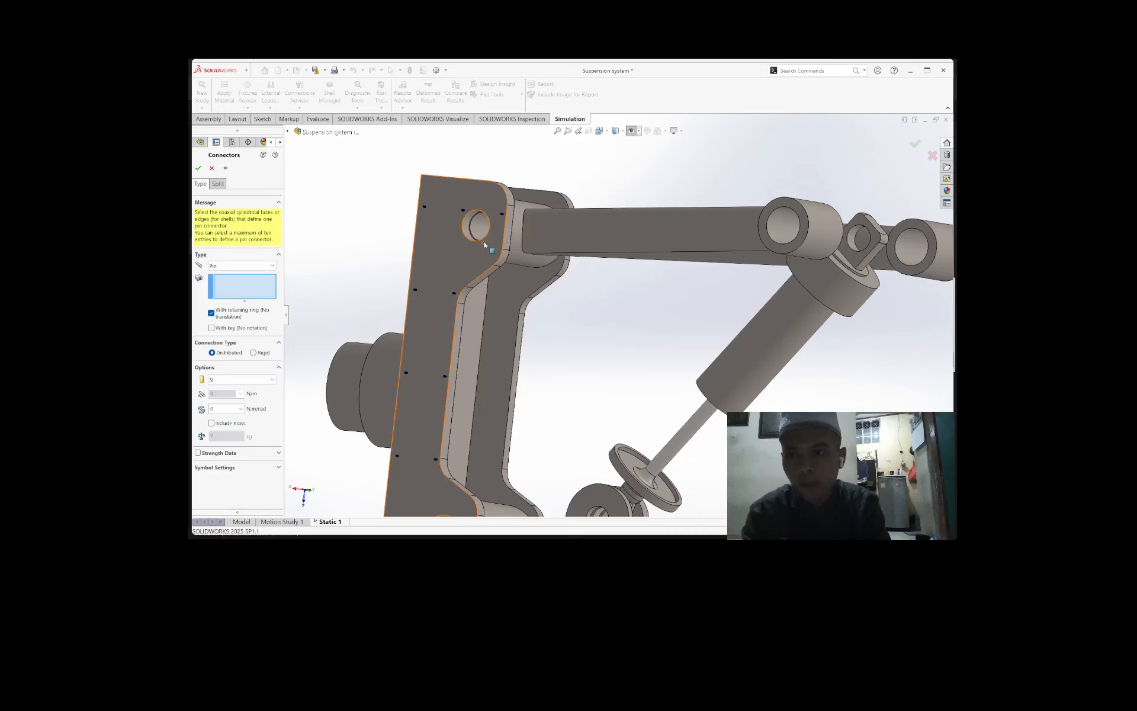
scroll(499, 243, down, 2)
scroll(502, 240, up, 3)
scroll(495, 261, down, 5)
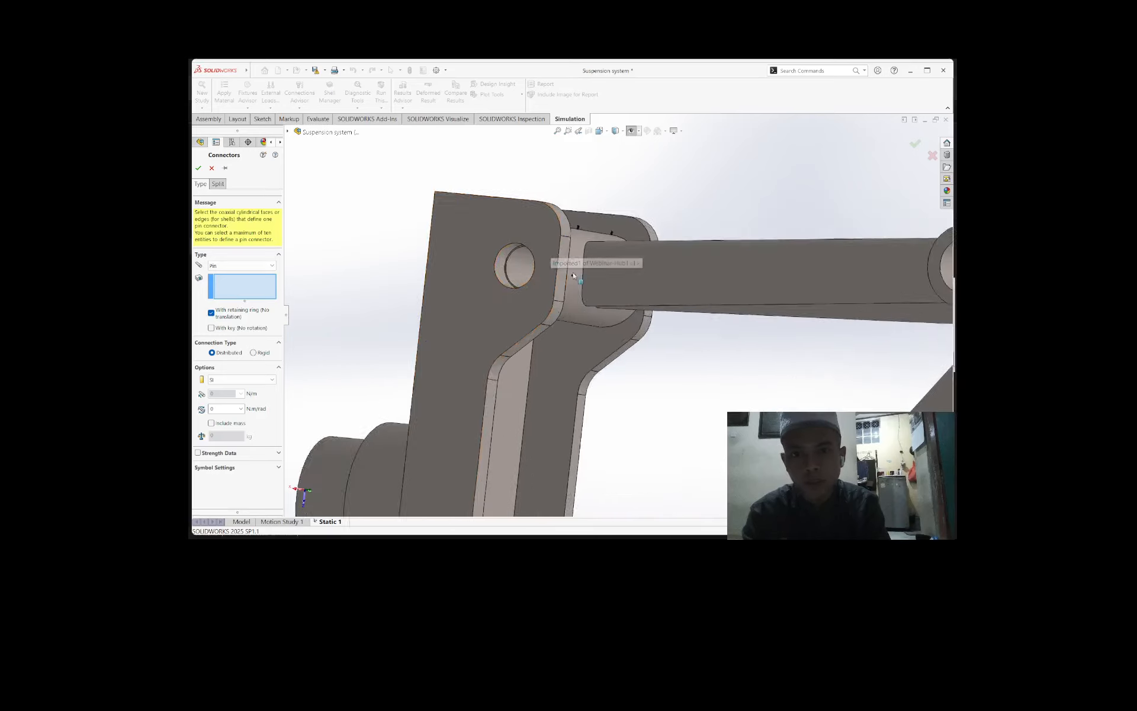
click(495, 269)
click(510, 274)
mouse_move(513, 275)
middle_down()
mouse_move(556, 307)
mouse_move(549, 277)
mouse_move(541, 294)
mouse_move(521, 266)
middle_up()
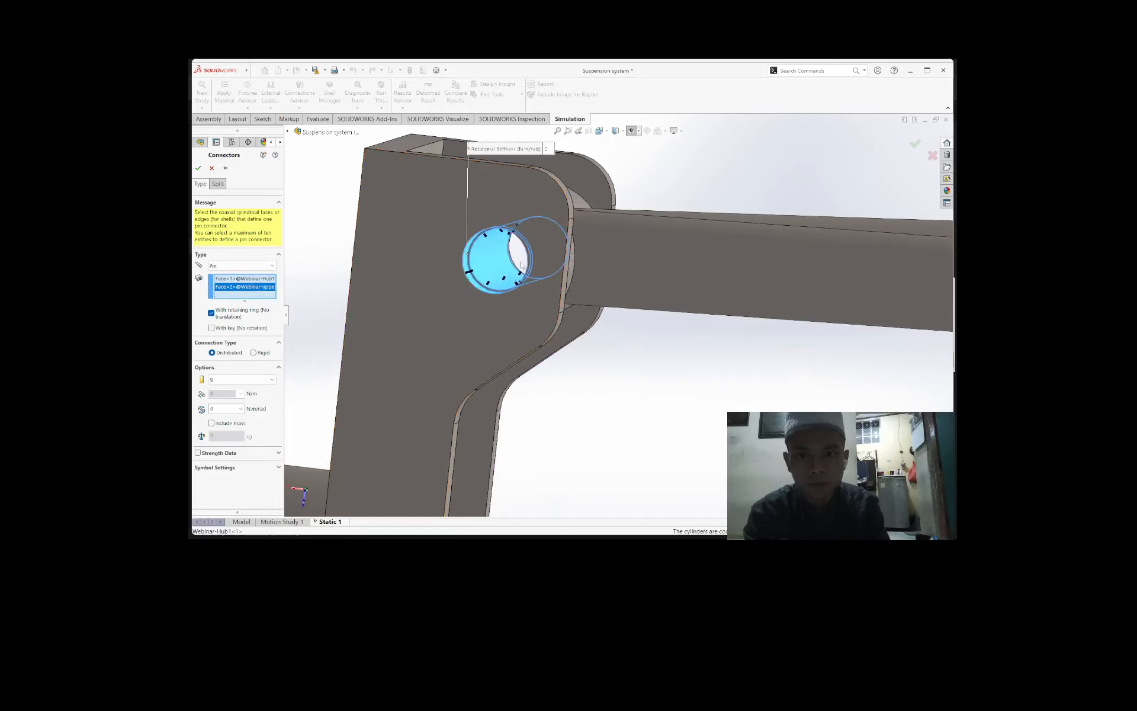
click(514, 266)
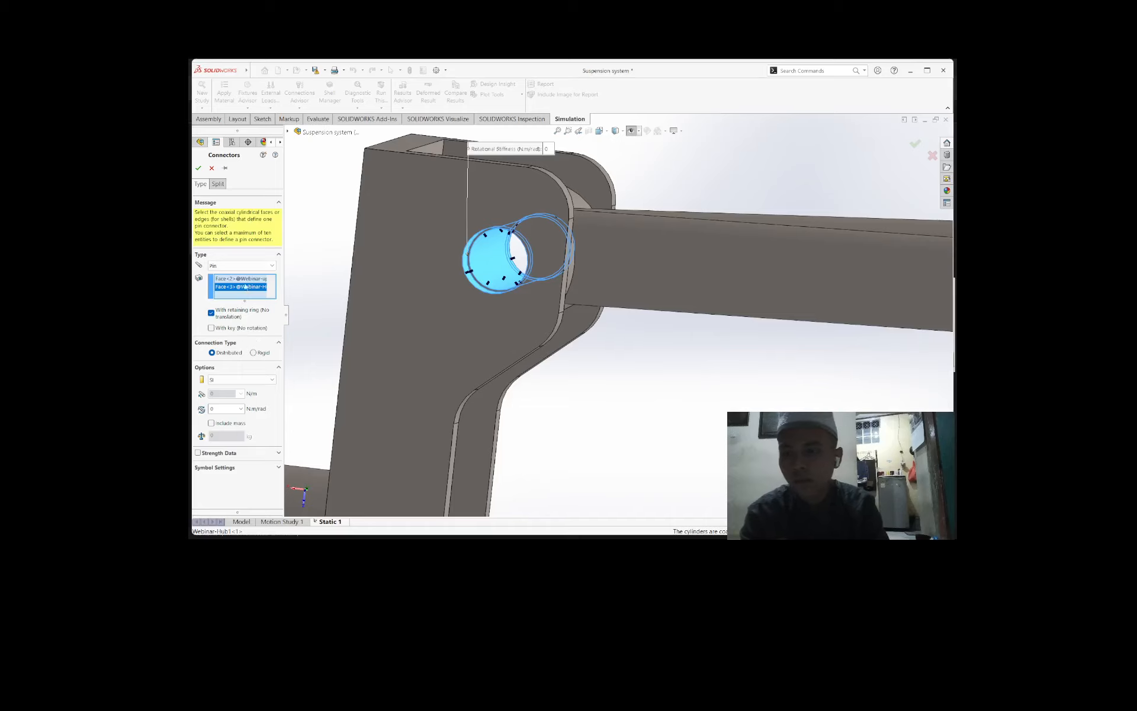
Step: Include strength data for the pin connector and set its tensile stress area to 15 mm^2
click(210, 455)
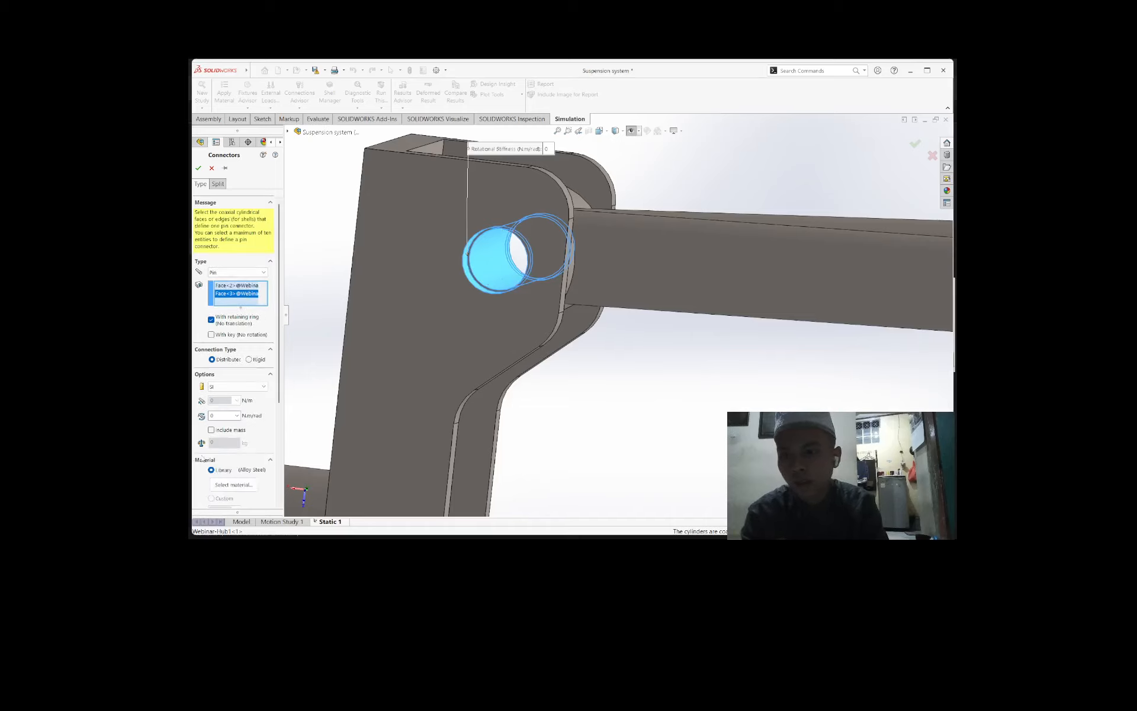
double_click(228, 432)
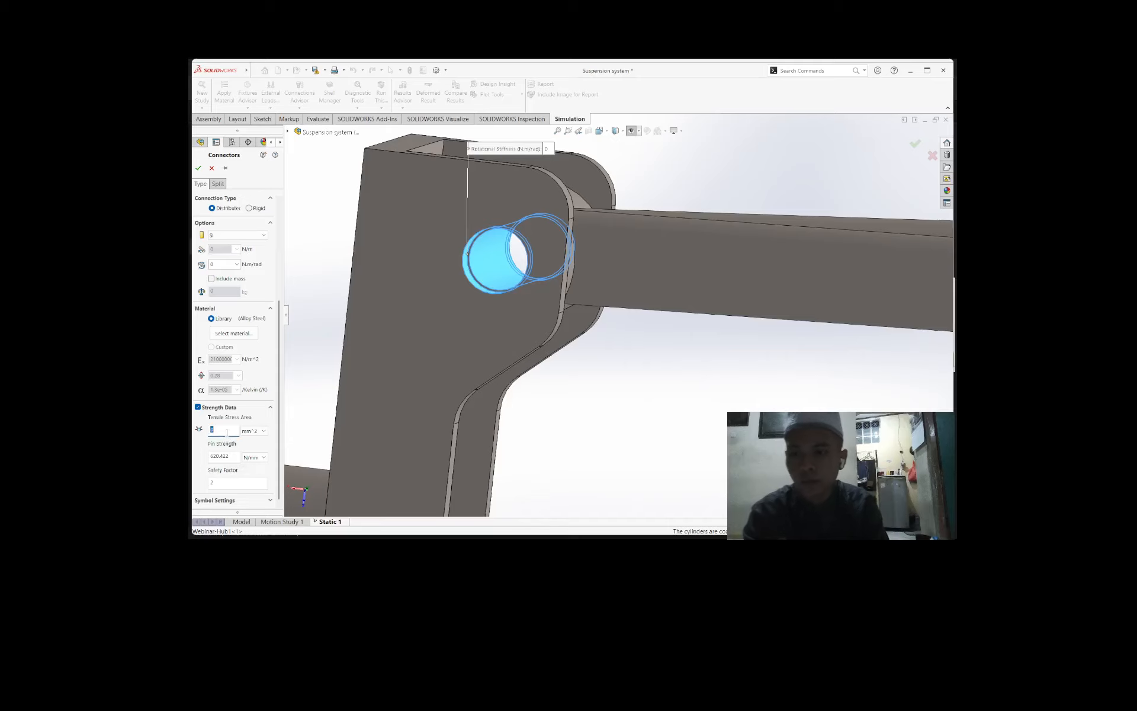
text(15)
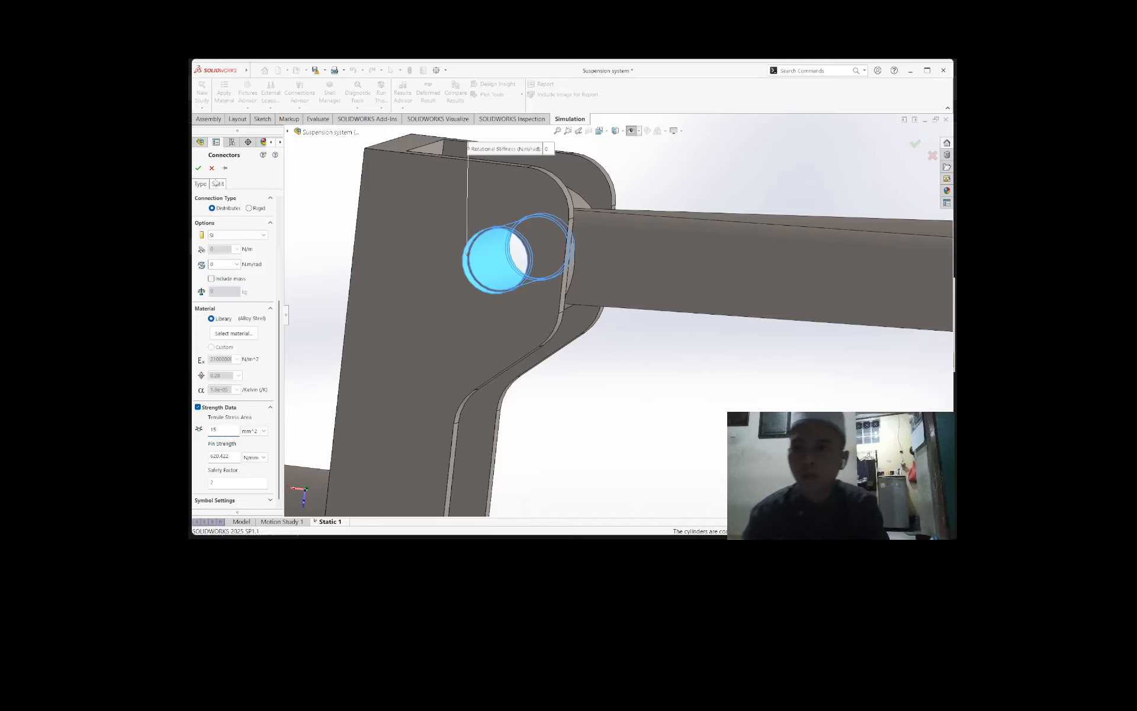
Step: Accept the upper pin connector and define a distributed pin with retaining ring on the coaxial hole faces of the hub's lower joint and lower arm
click(199, 168)
scroll(584, 459, down, 2)
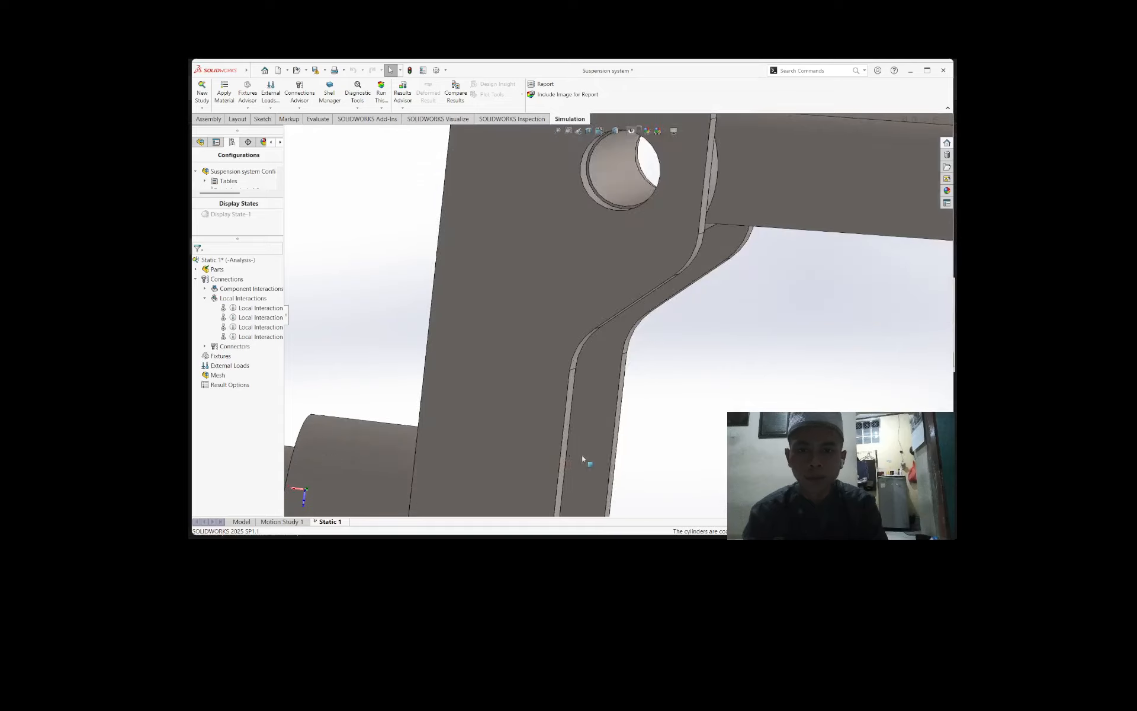
scroll(586, 461, up, 6)
scroll(676, 473, down, 3)
scroll(533, 420, down, 2)
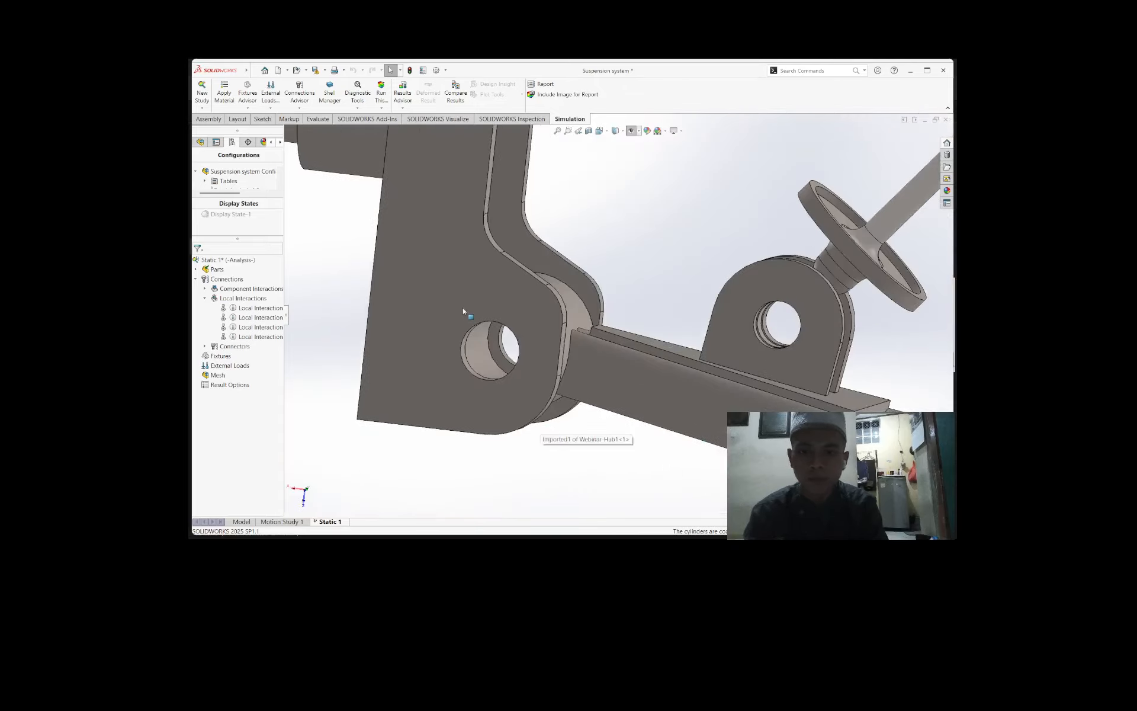
scroll(533, 424, down, 3)
right_click(243, 298)
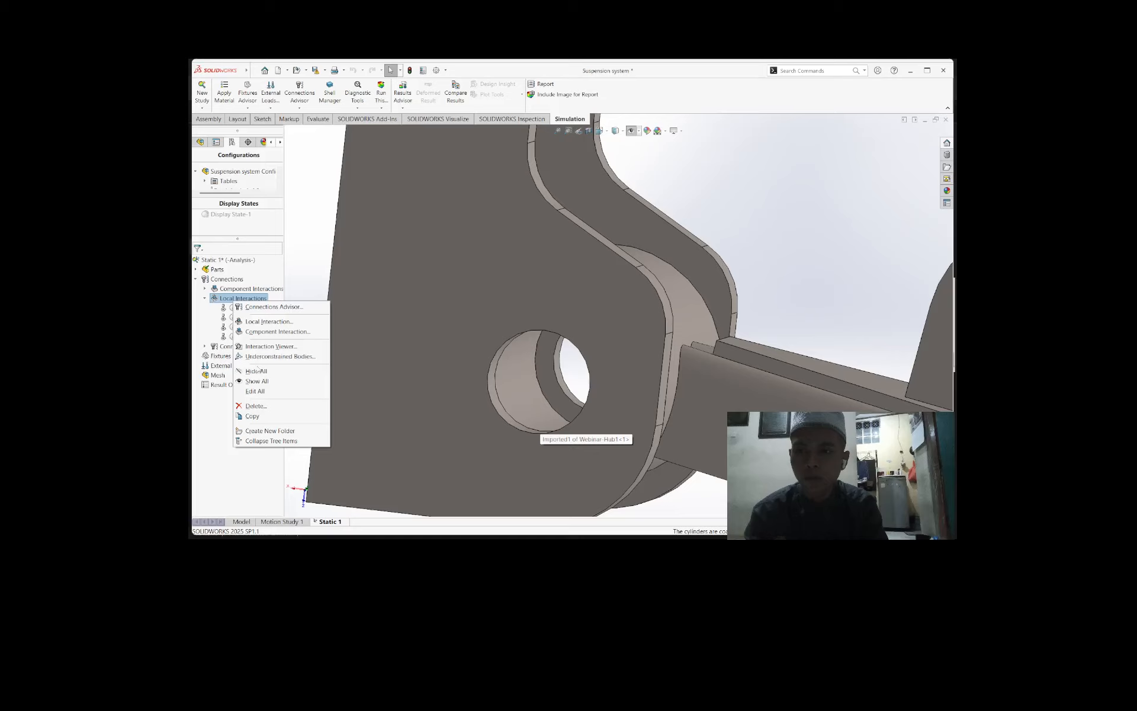
right_click(224, 281)
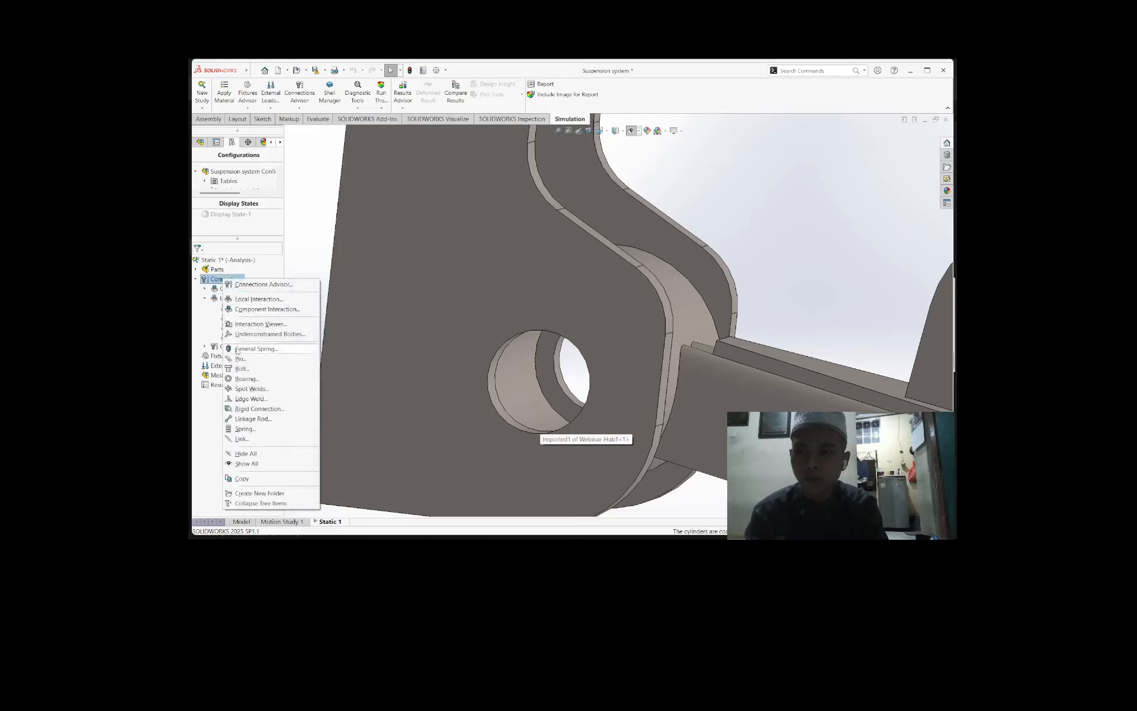
key(Escape)
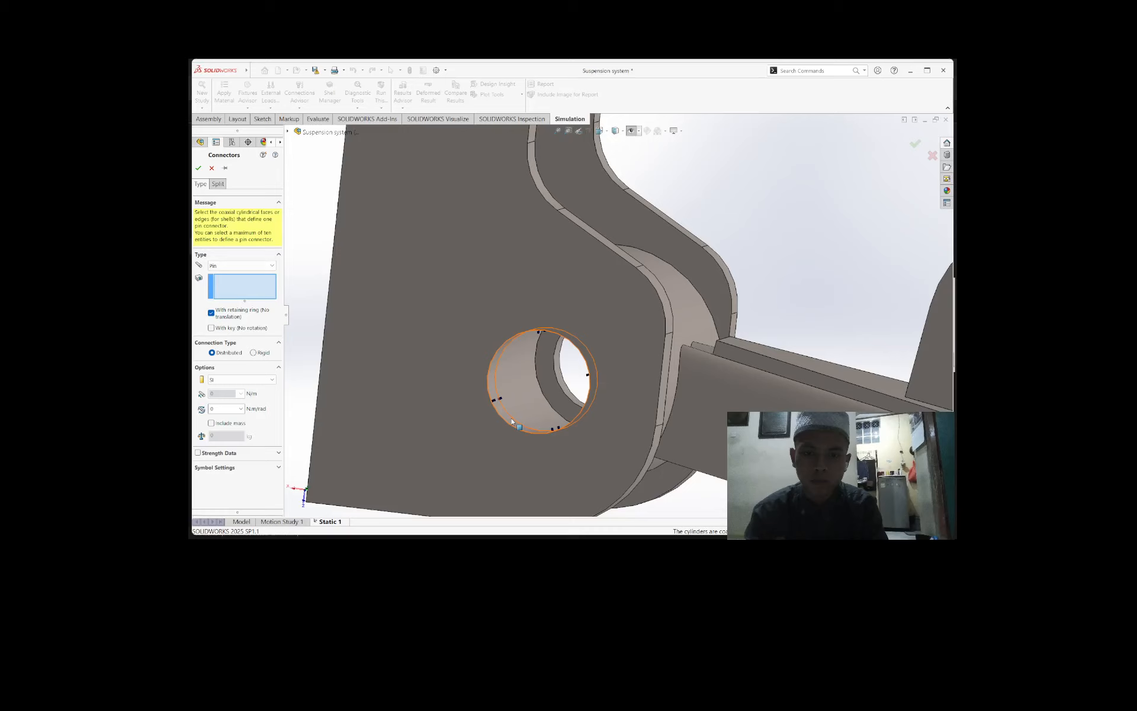
click(526, 414)
click(526, 399)
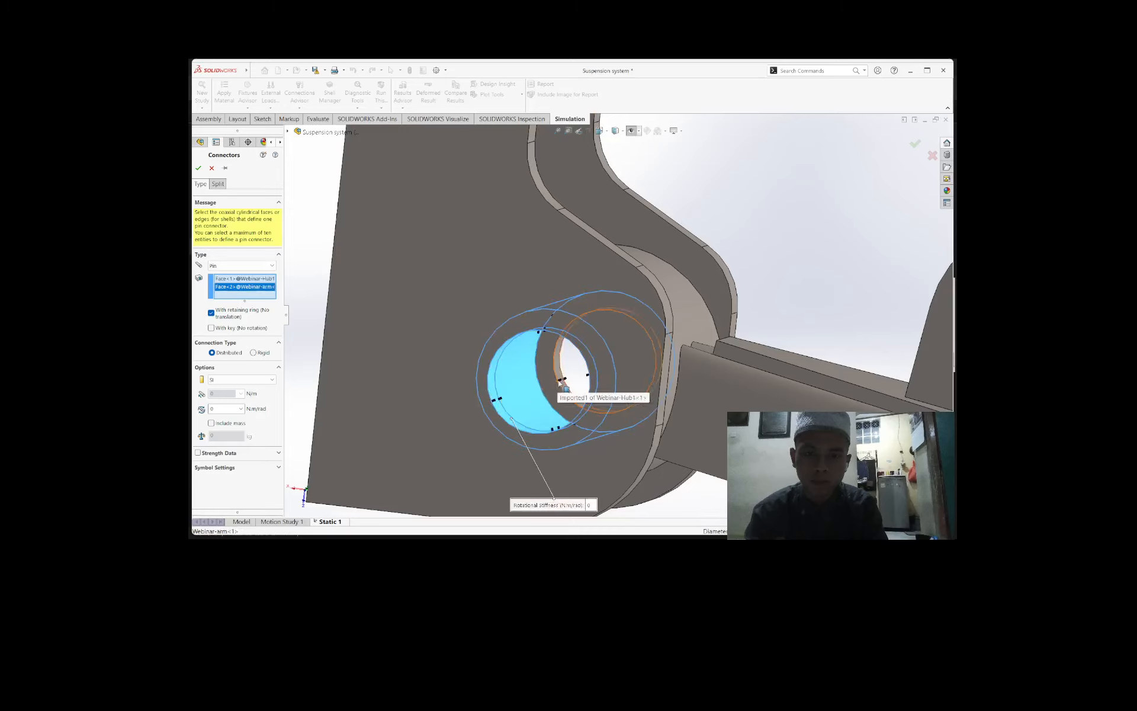
click(560, 383)
middle_drag(559, 384, 470, 401)
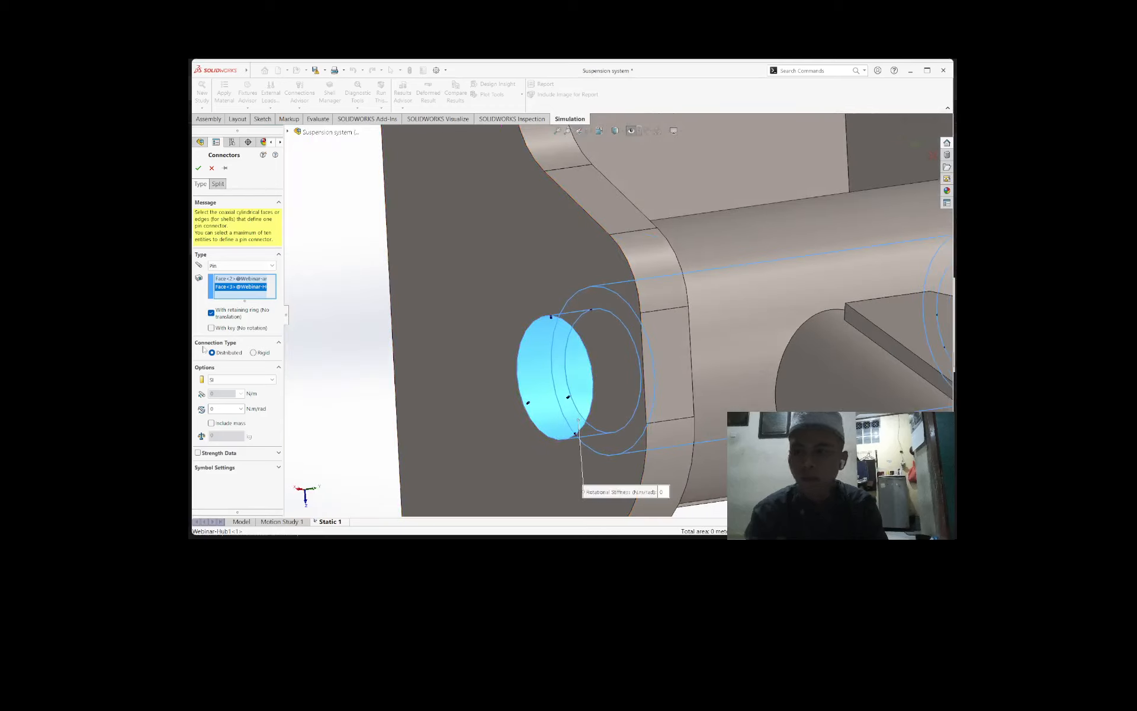
Step: Include strength data for the pin connector at the hub's lower joint and create the connector
click(198, 453)
scroll(218, 453, down, 3)
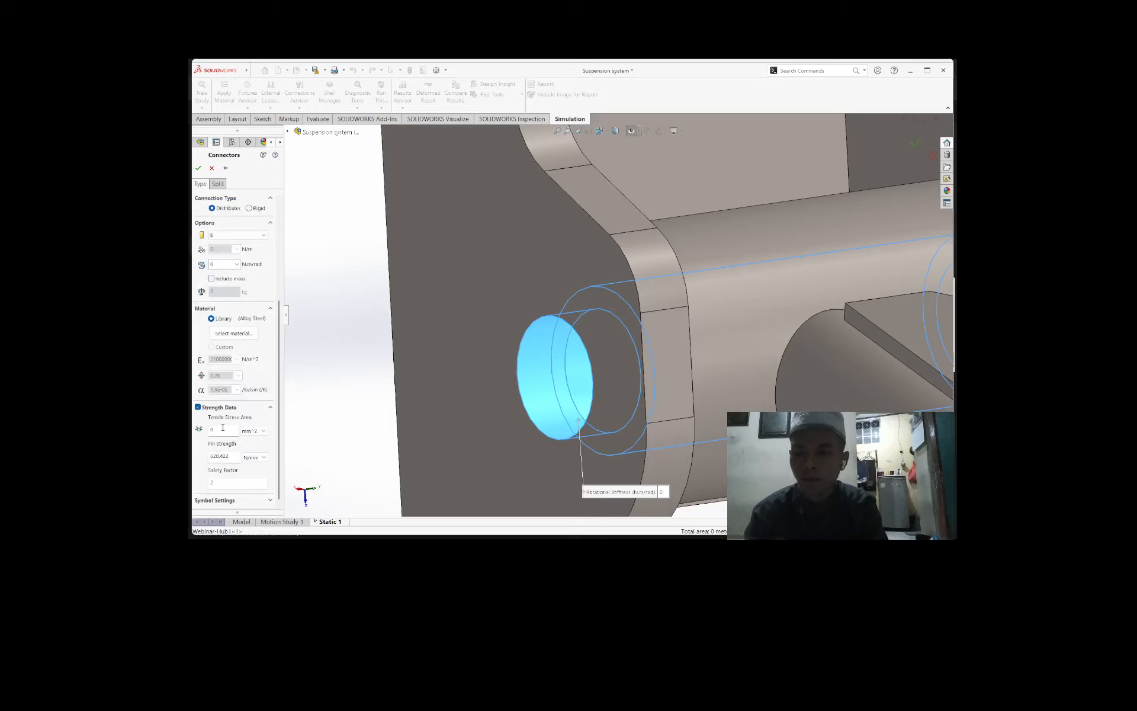
click(199, 168)
Step: Define a distributed pin connector with retaining ring on the coaxial hole faces of the lower arm's bracket and the shock plunger
middle_drag(596, 362, 682, 340)
scroll(695, 397, up, 3)
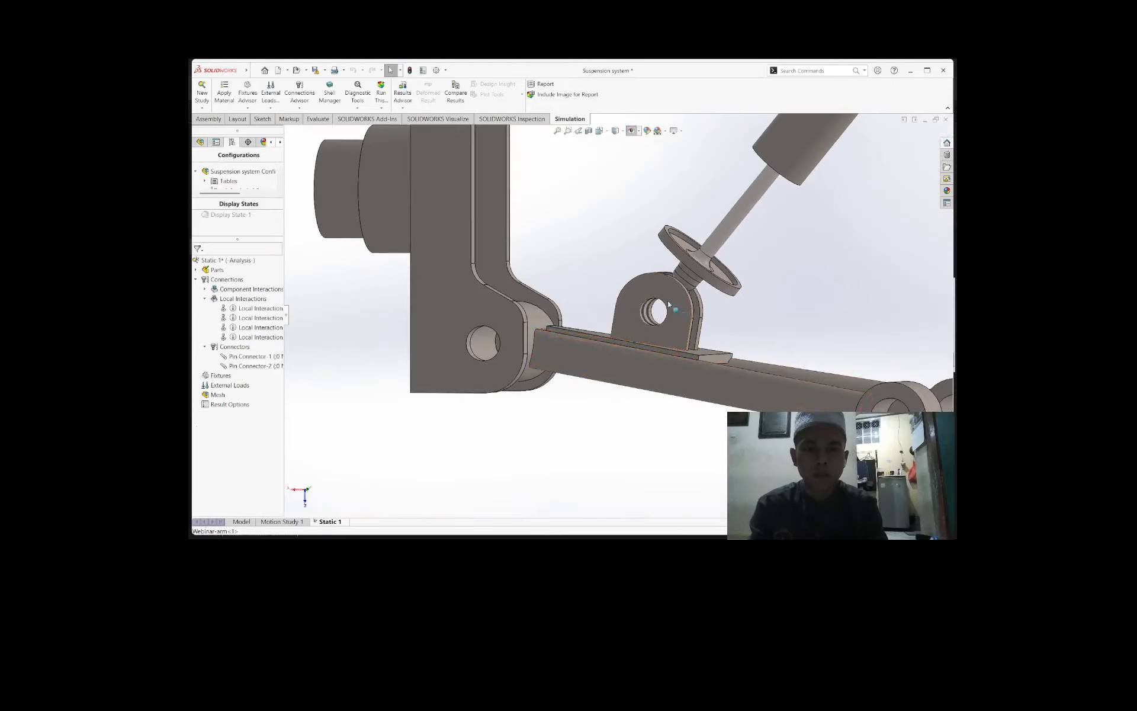
scroll(665, 315, up, 2)
scroll(683, 312, down, 6)
scroll(524, 327, down, 2)
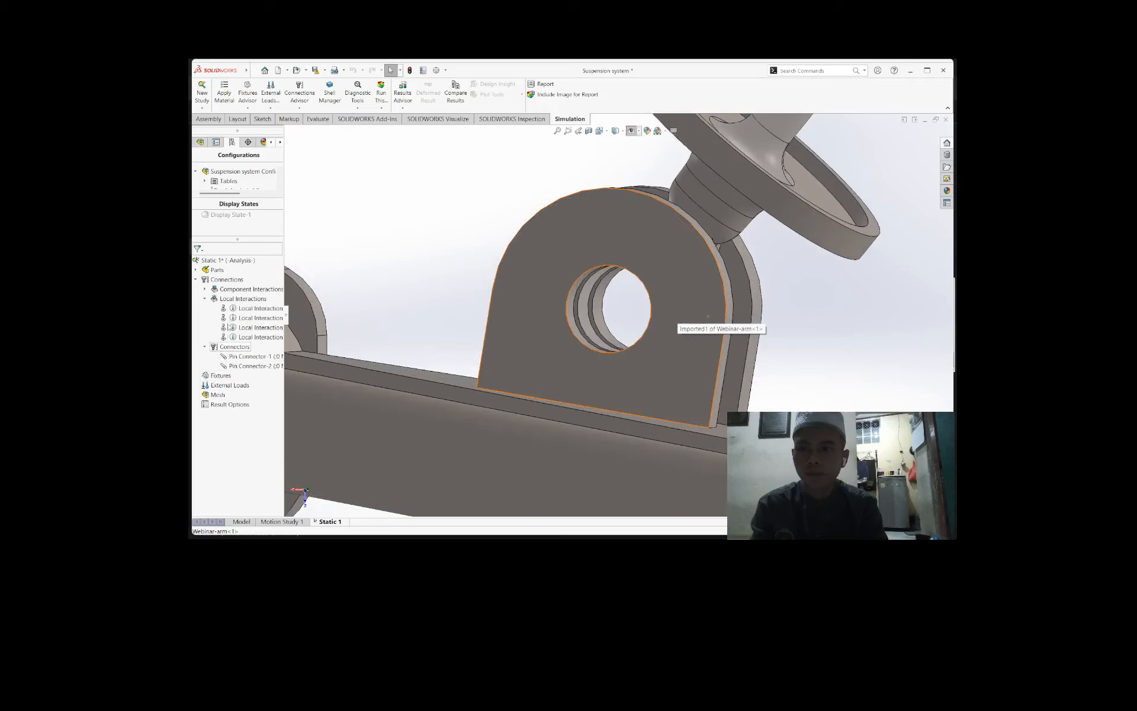
right_click(227, 279)
click(248, 360)
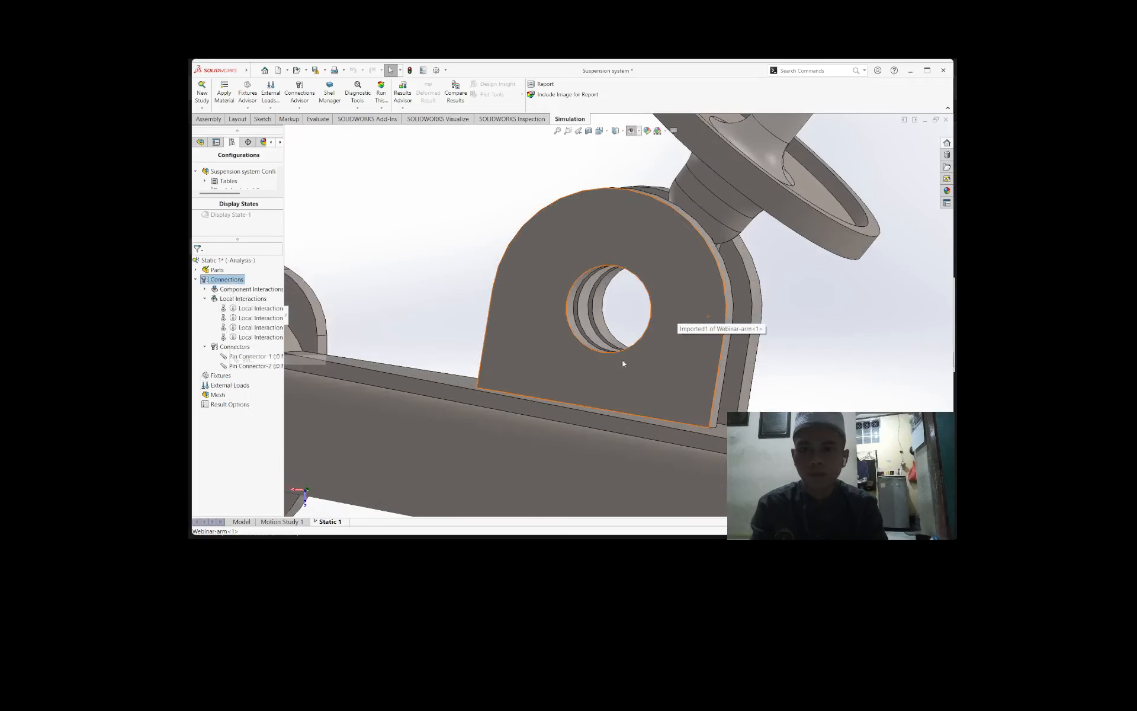
middle_drag(602, 338, 586, 340)
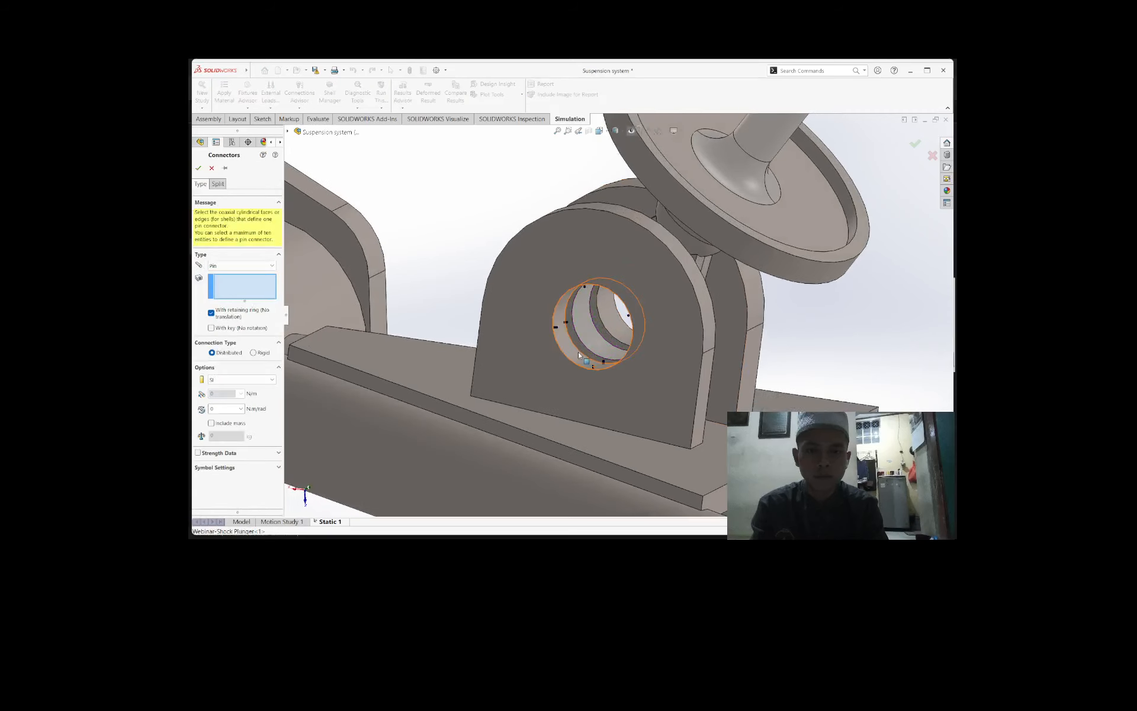
click(585, 339)
click(585, 339)
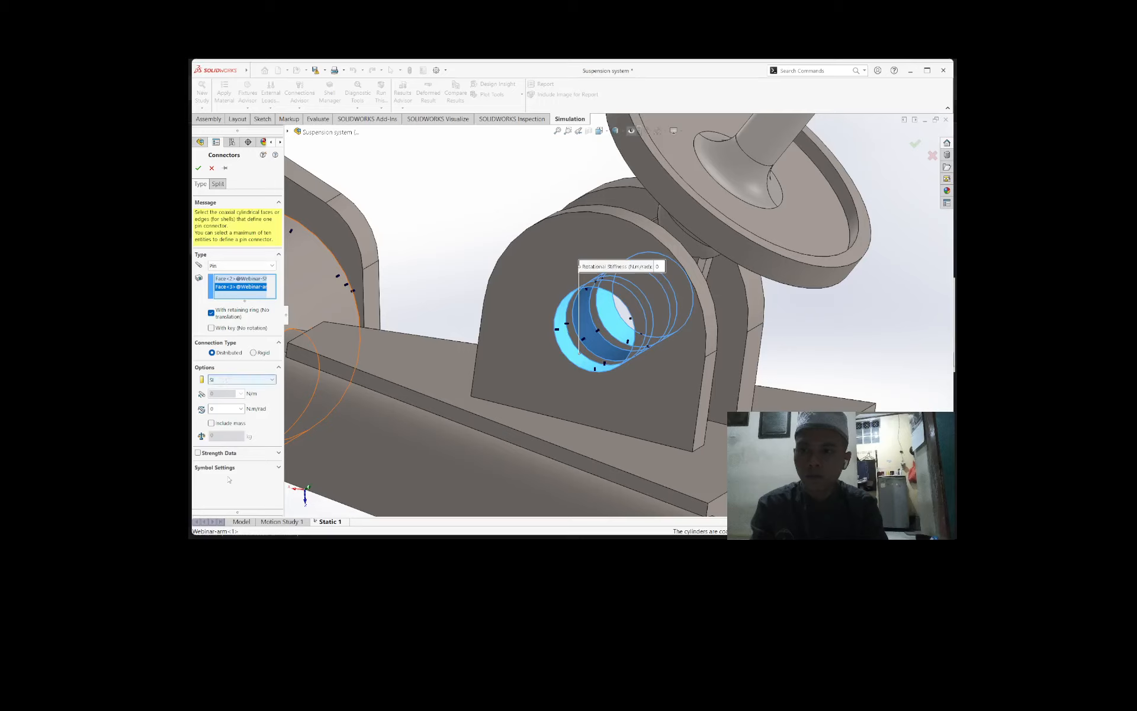
Step: Include strength data with a tensile stress area of 15 mm^2 for the shock plunger pin and create the connector
click(219, 453)
scroll(220, 441, down, 3)
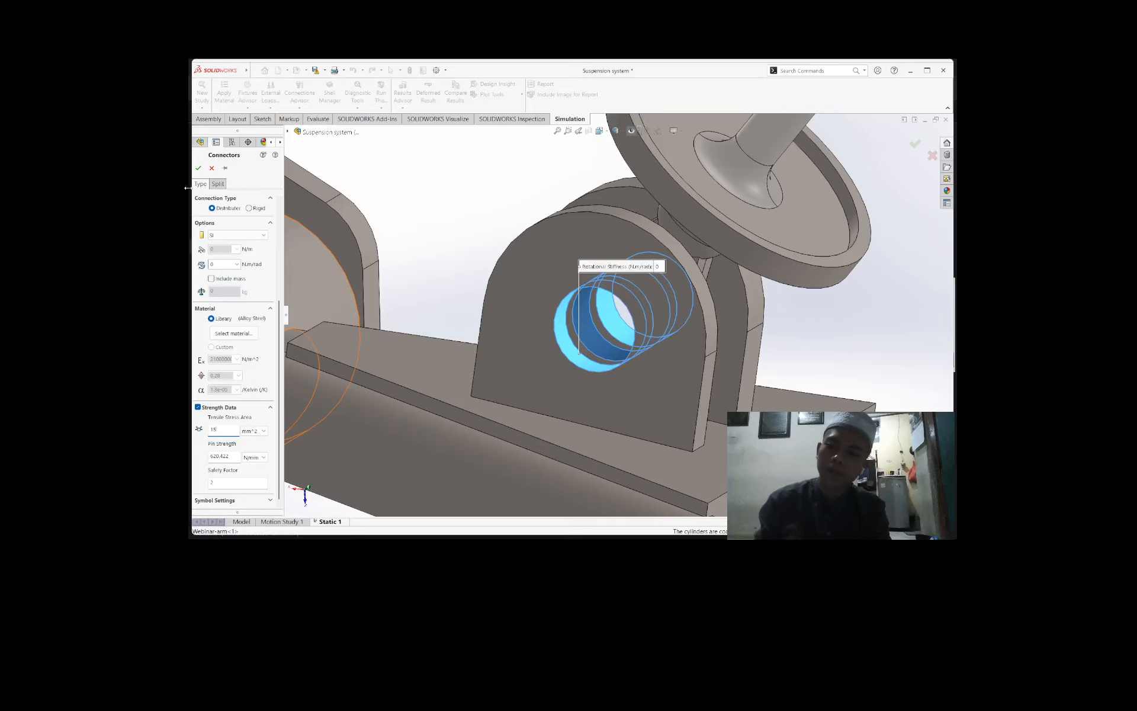
click(197, 168)
Step: Create a distributed pin connector without retaining ring between the shock plunger's rod face and the shock tube's cylindrical face
scroll(822, 307, down, 2)
scroll(822, 307, up, 10)
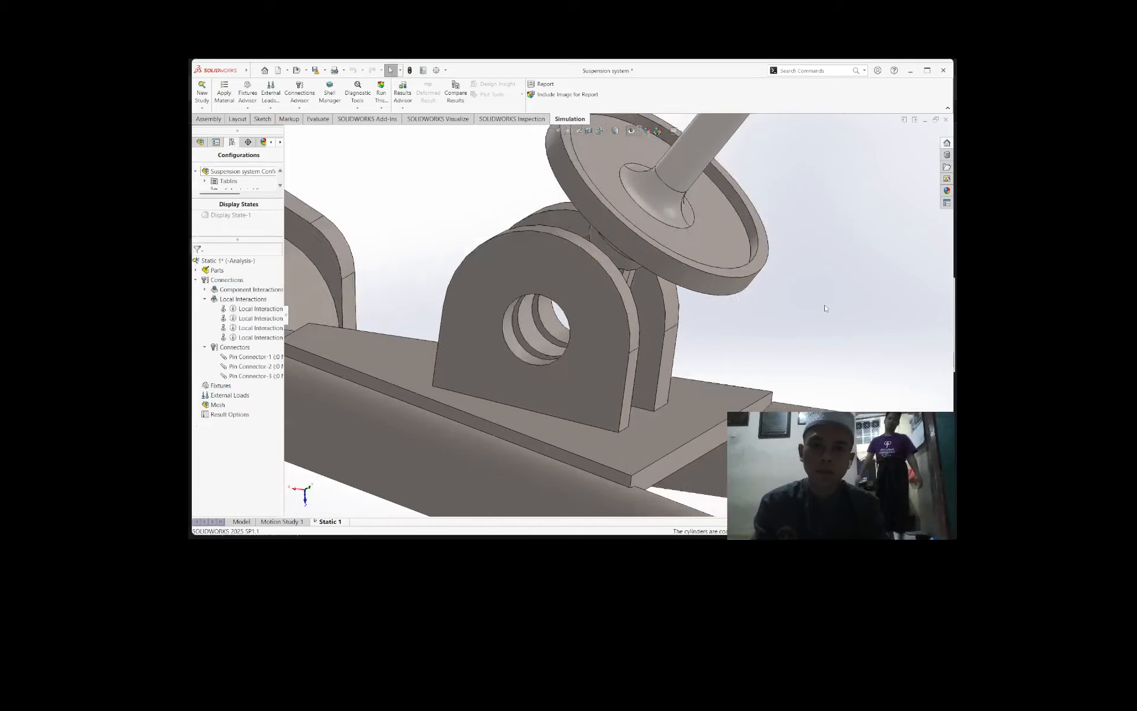
scroll(818, 286, down, 5)
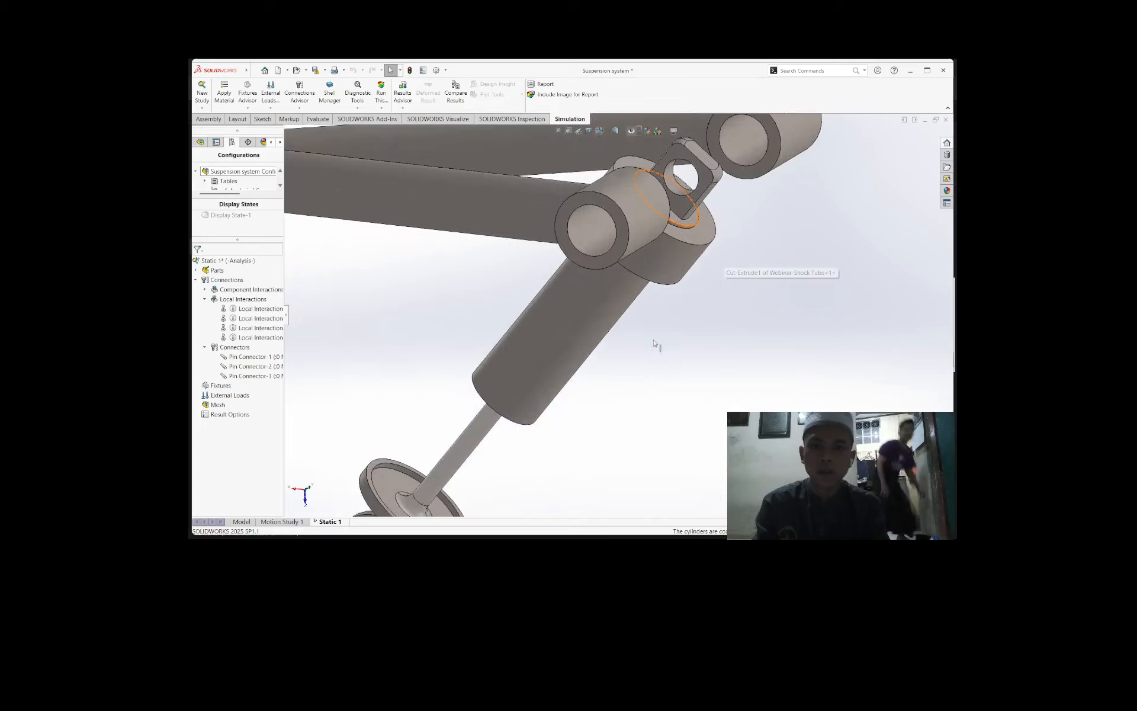
scroll(616, 381, down, 1)
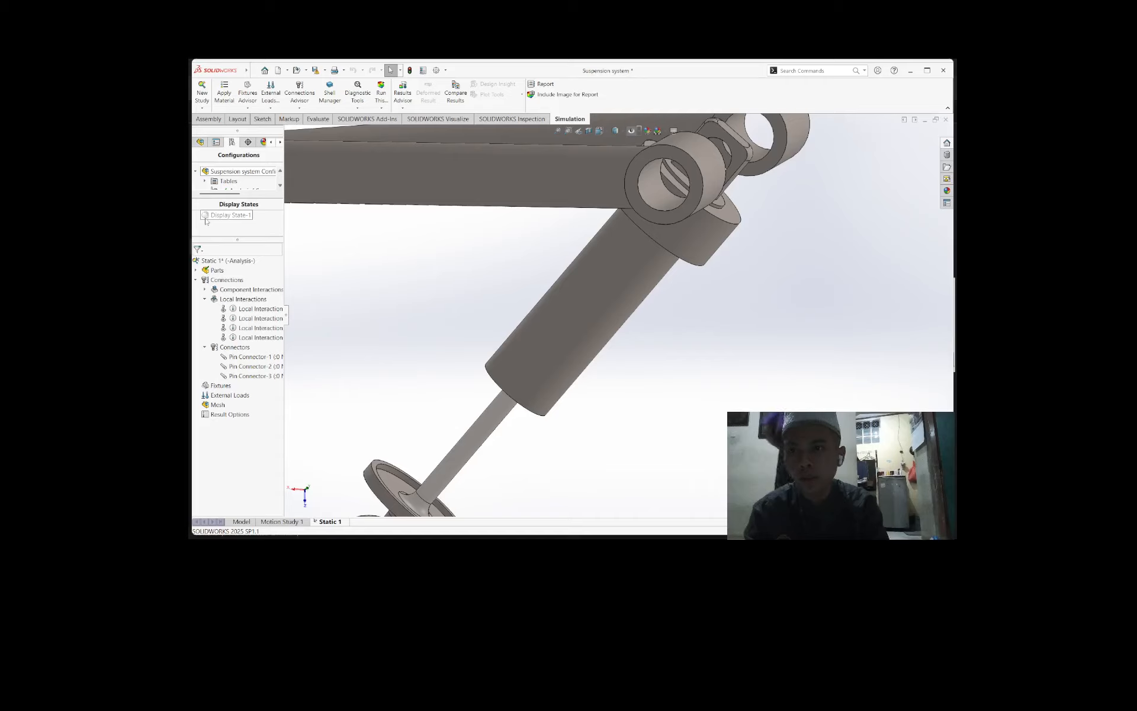
right_click(226, 279)
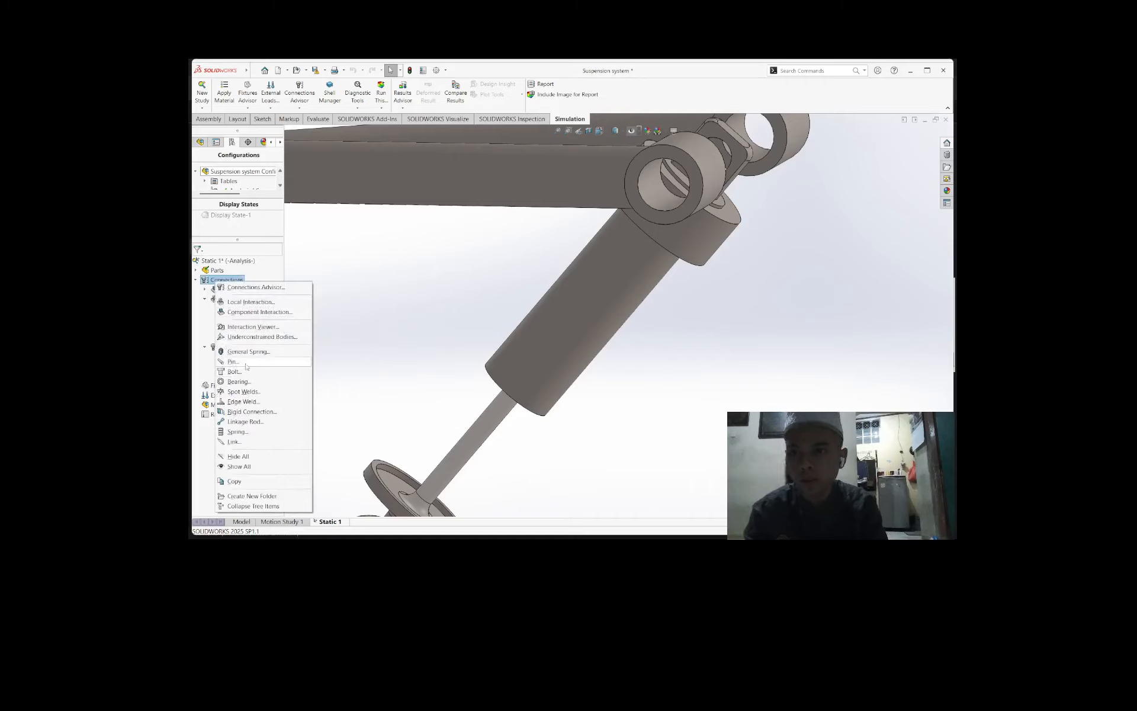
click(245, 363)
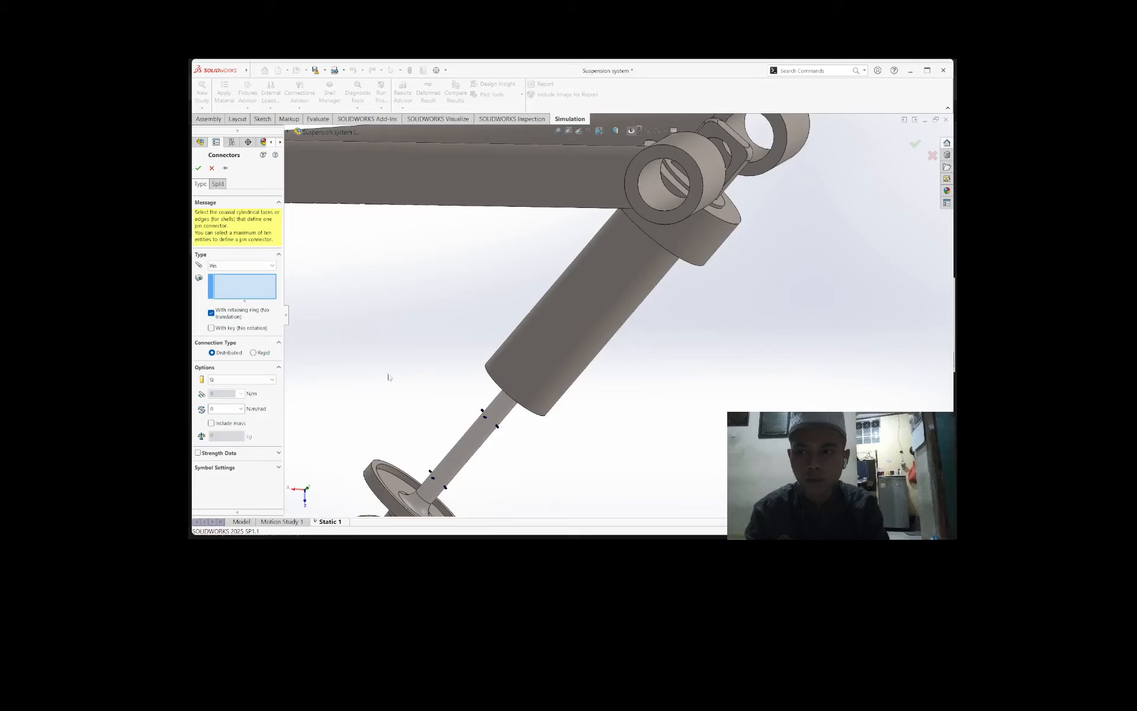
click(469, 456)
click(541, 396)
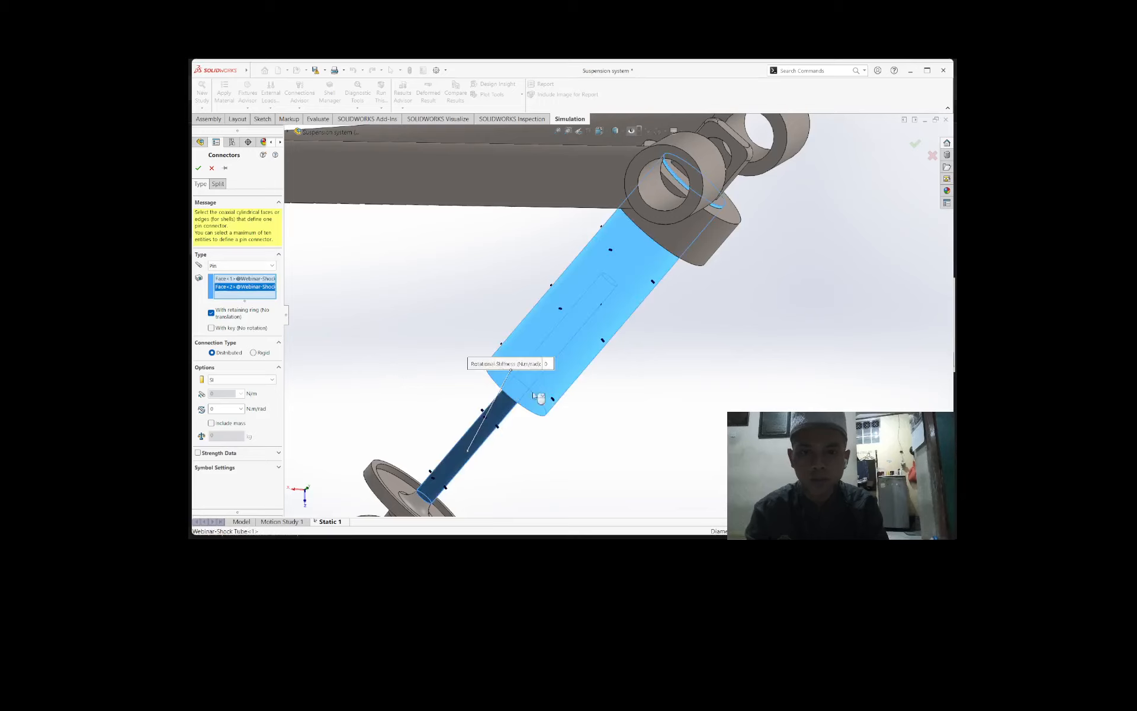
click(222, 319)
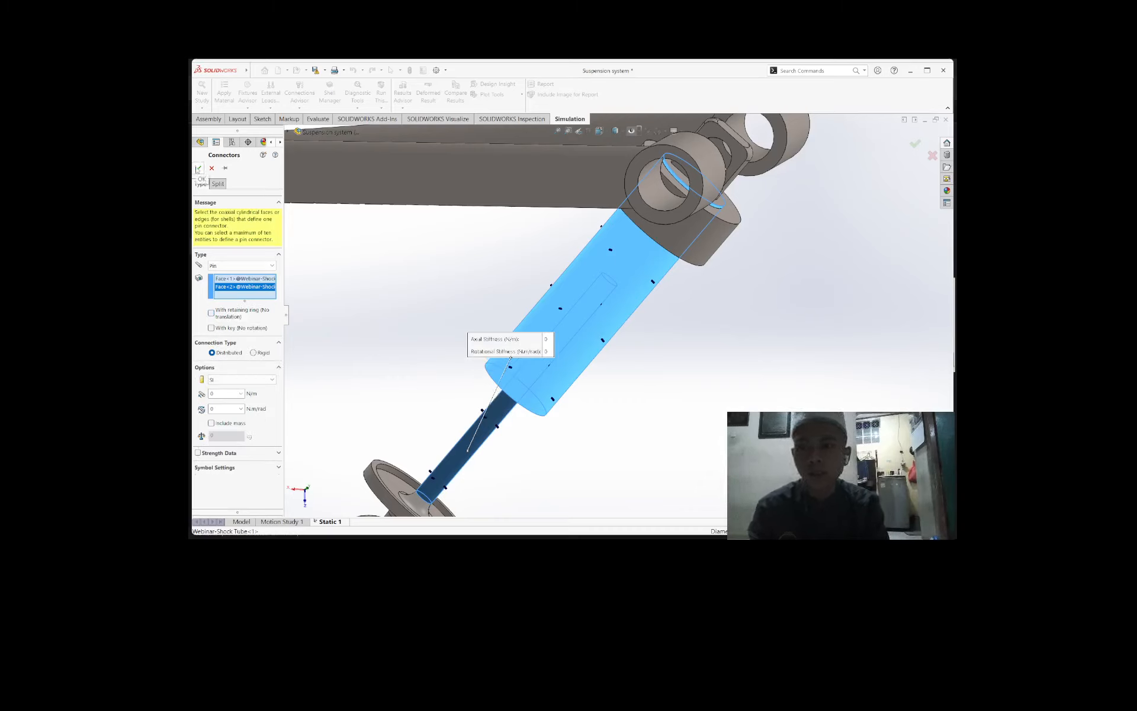
click(197, 169)
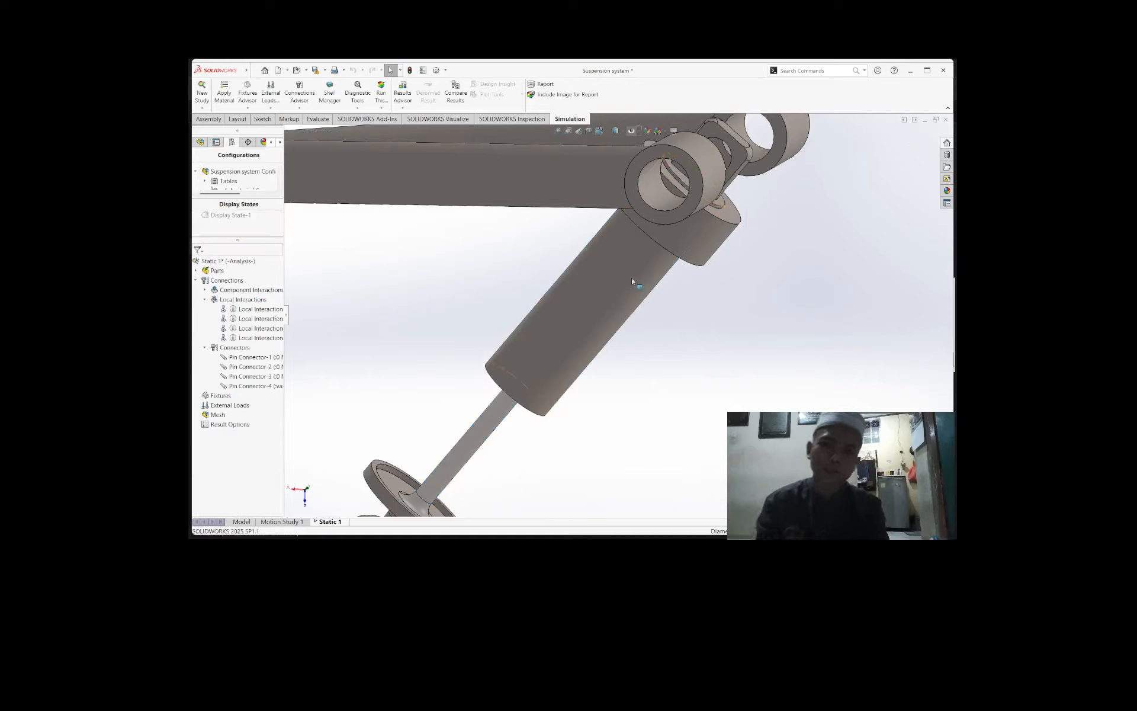
Step: Define a flat parallel faces spring connector between the front shock clamp's ring face and the shock plunger's disc face
middle_drag(654, 342, 609, 324)
middle_drag(456, 408, 533, 450)
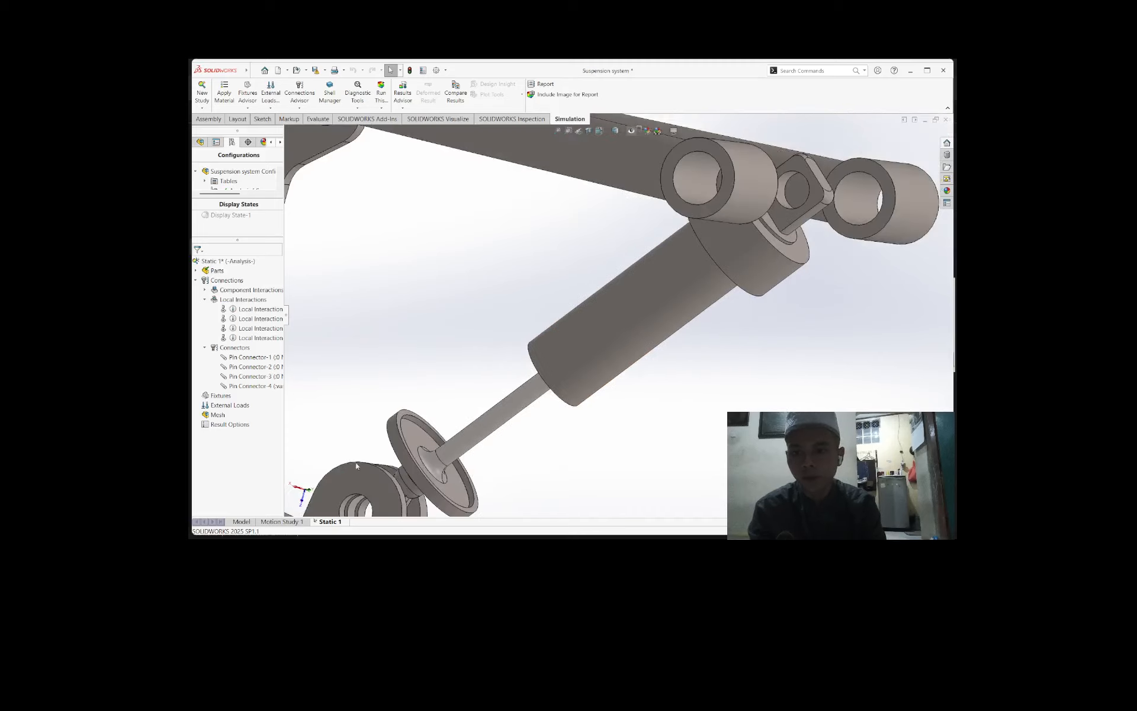
mouse_move(224, 308)
right_click(218, 280)
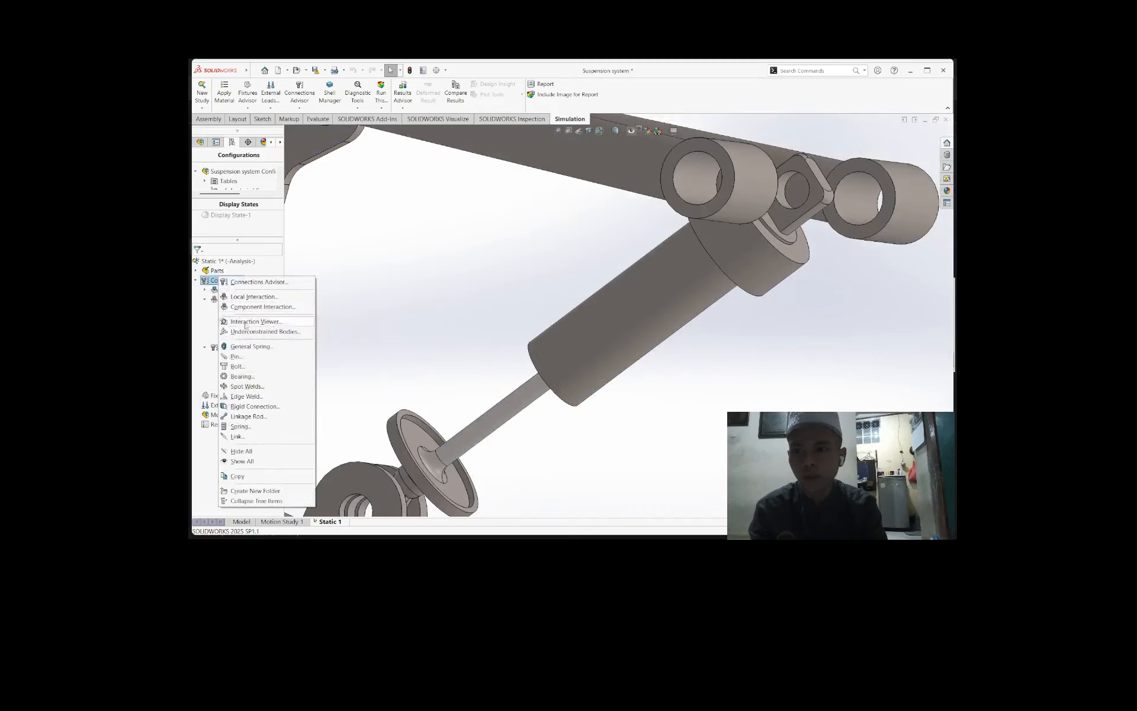
click(373, 434)
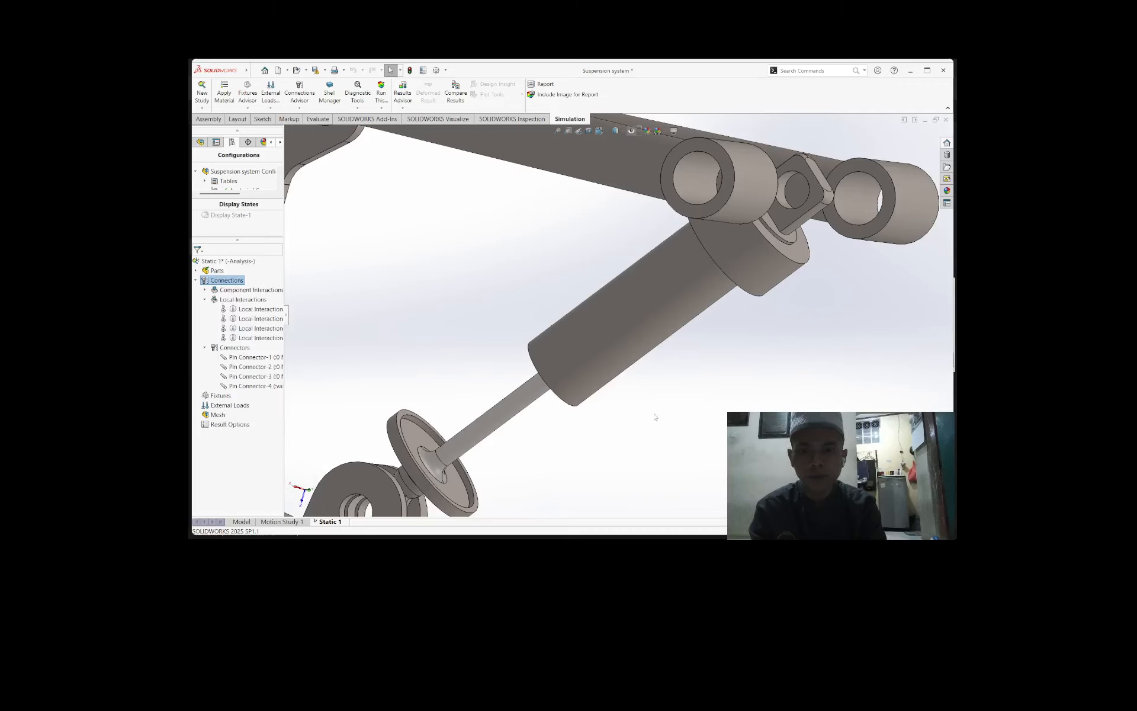
middle_drag(659, 393, 700, 381)
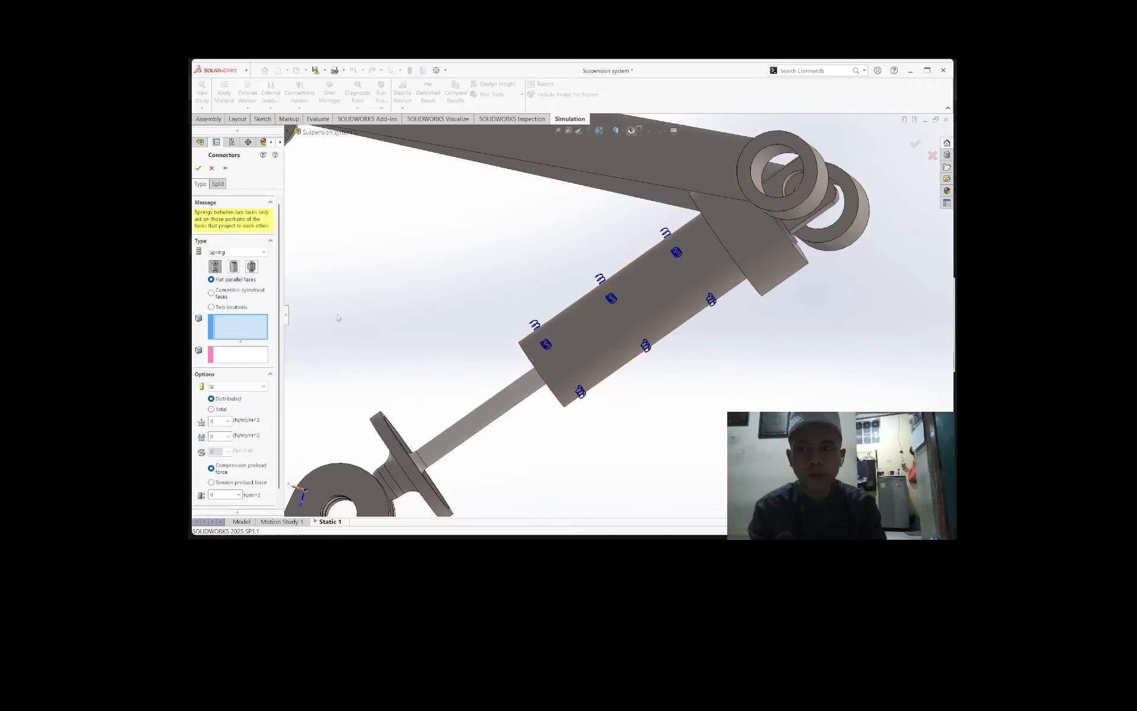
scroll(689, 342, up, 3)
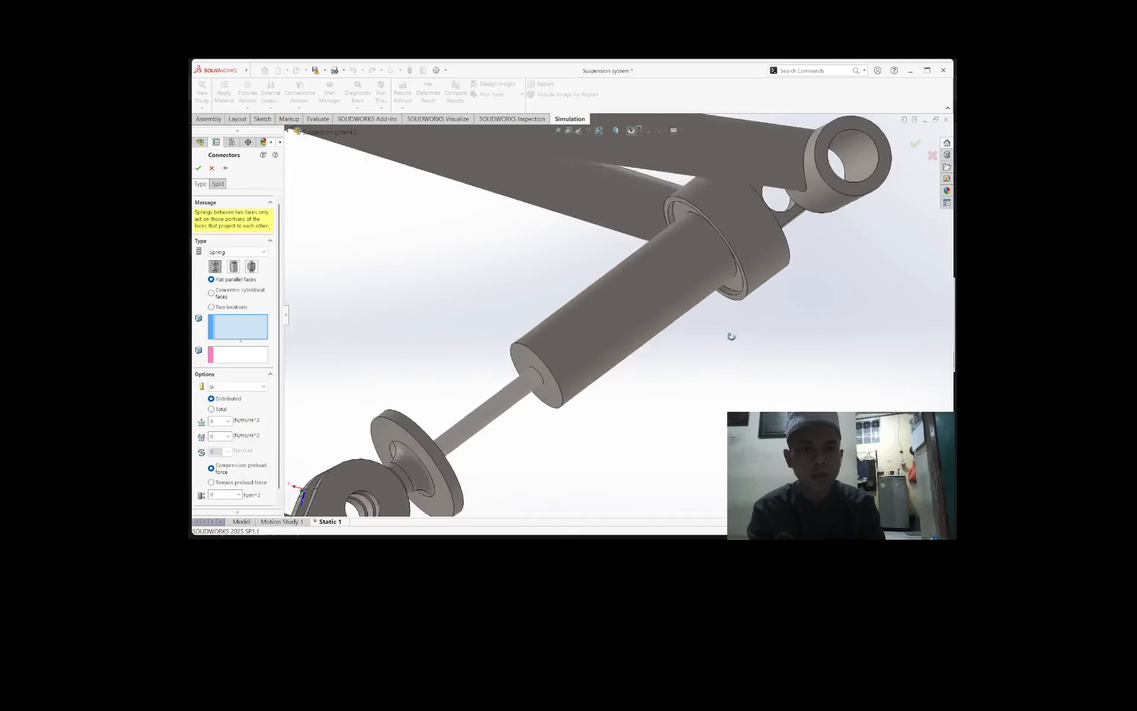
middle_drag(731, 332, 627, 268)
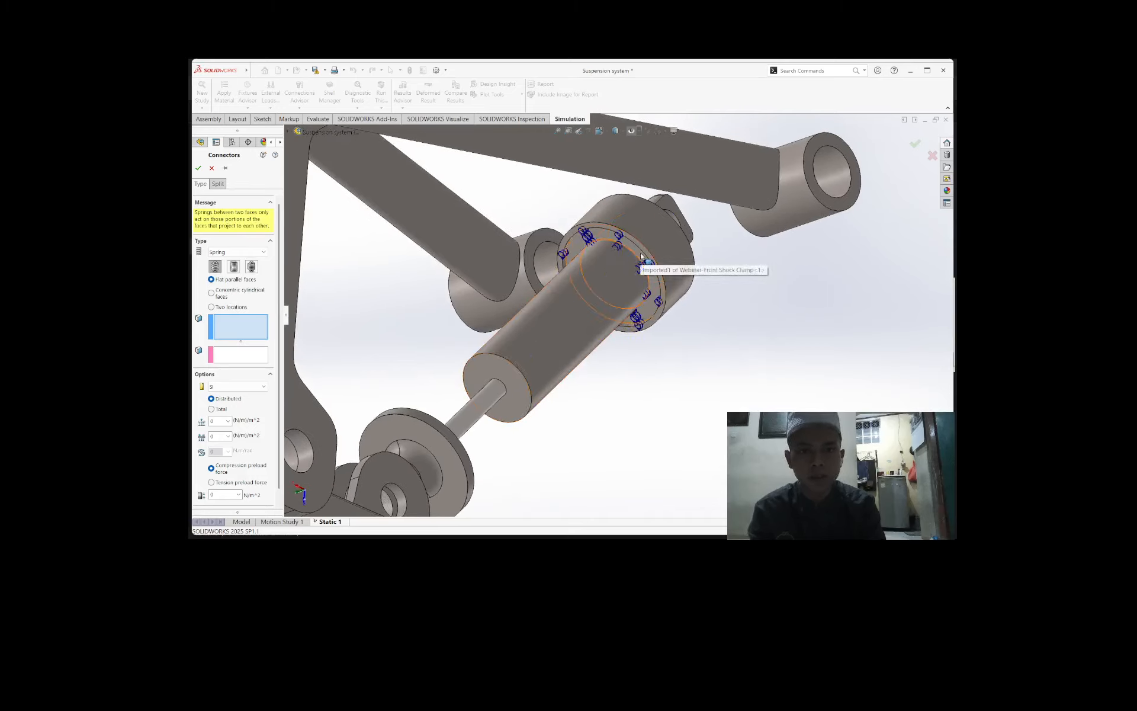
click(641, 258)
click(235, 357)
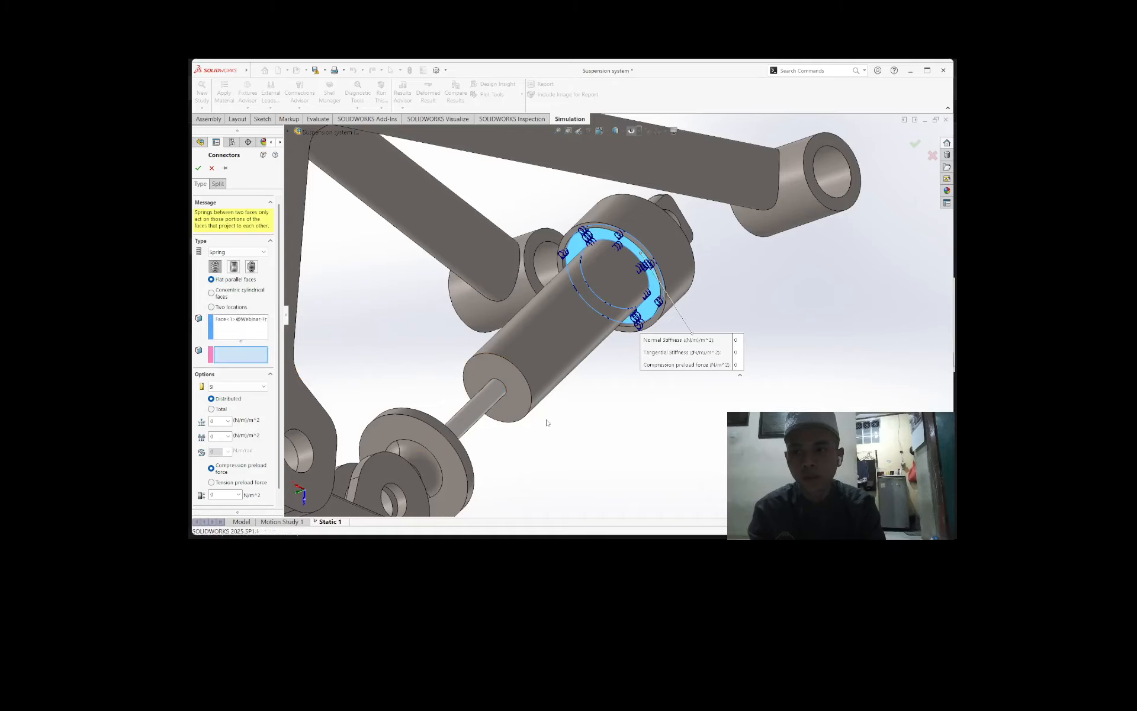
middle_drag(548, 416, 419, 487)
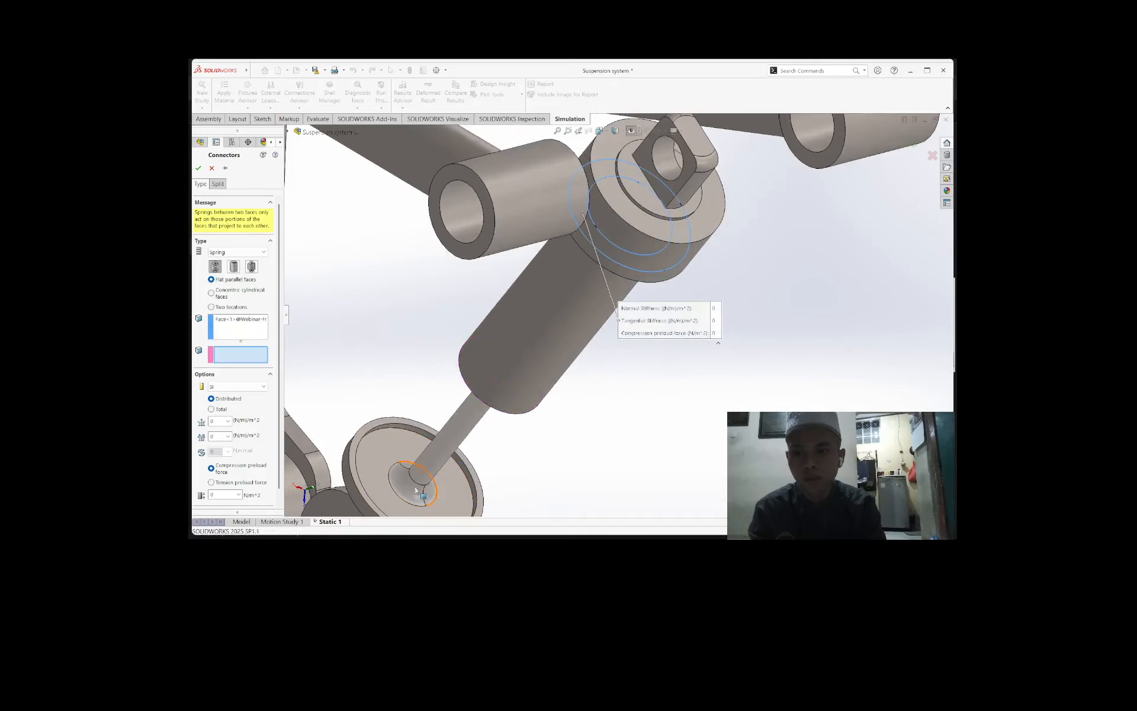
click(370, 479)
Step: Give the spring connector a total normal stiffness of 1500 lbf/in in English (IPS) units and create it
click(236, 374)
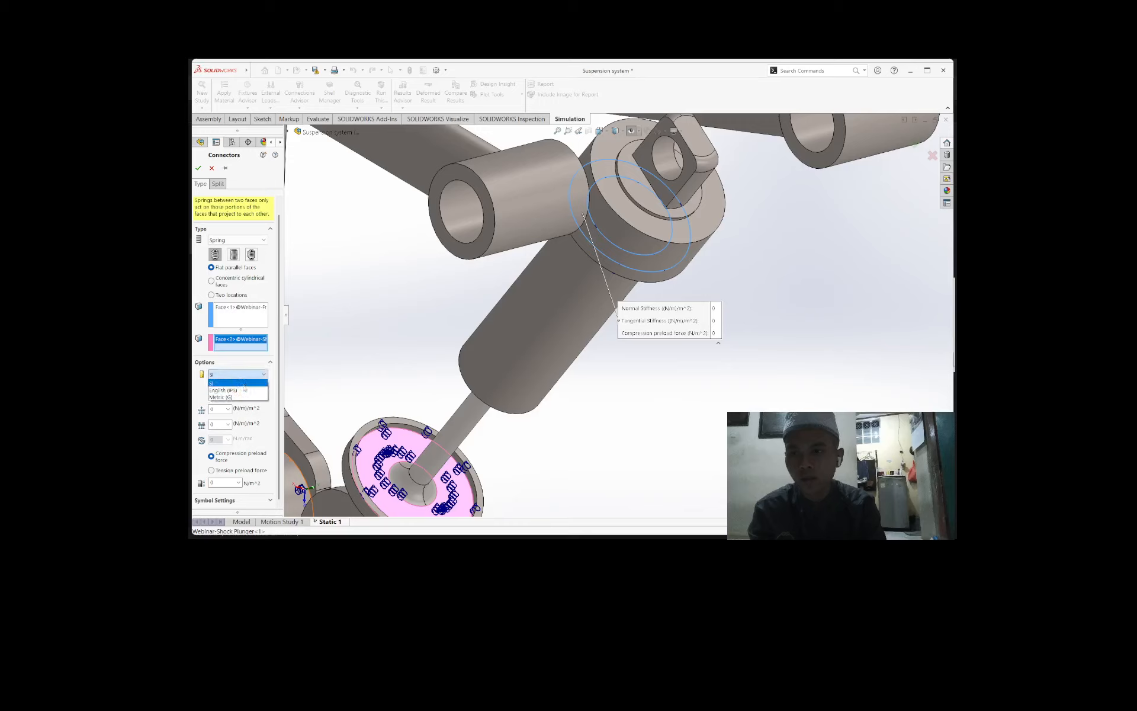
click(228, 391)
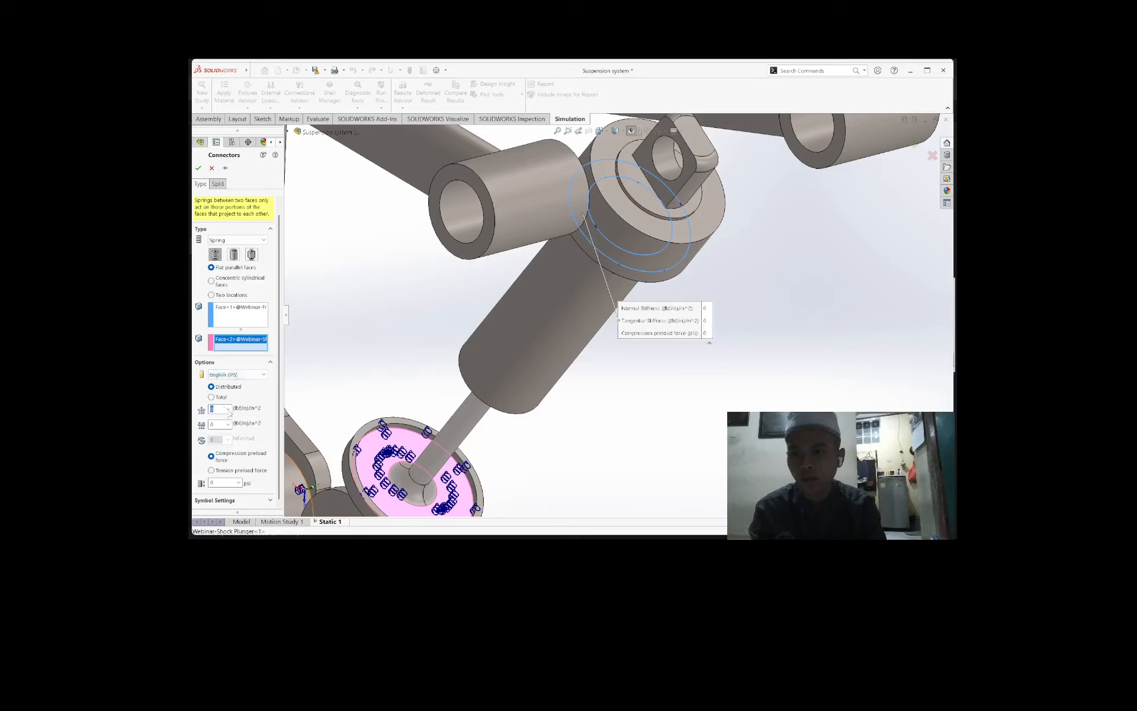
click(216, 400)
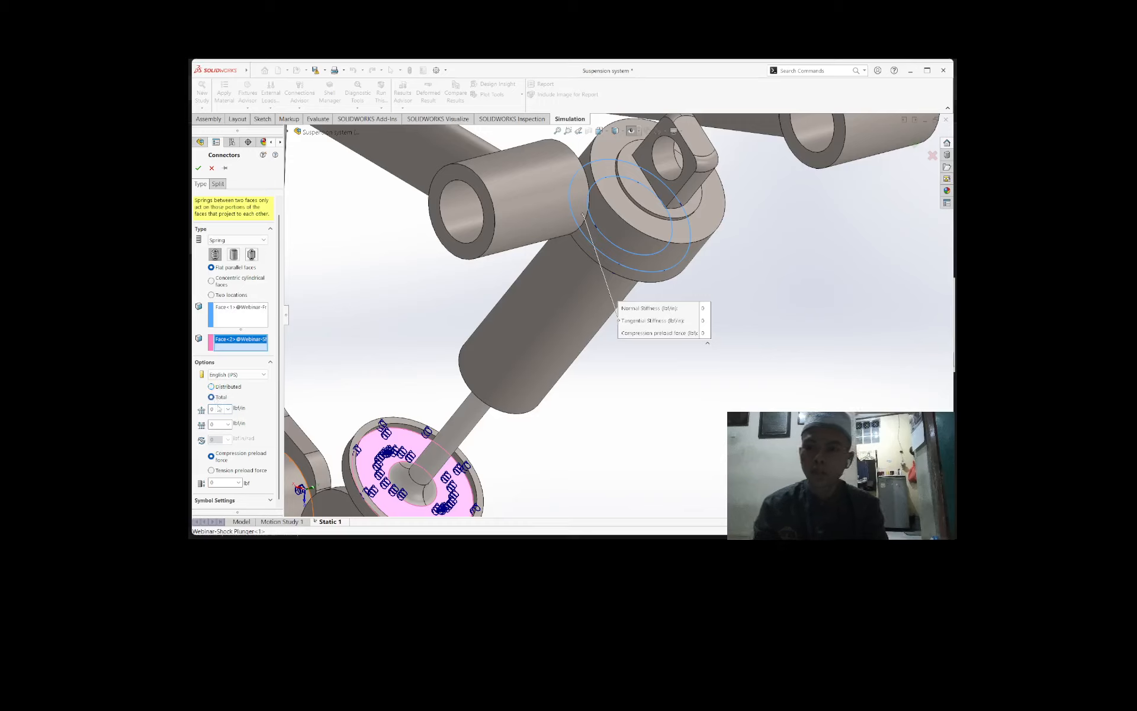
text(1500)
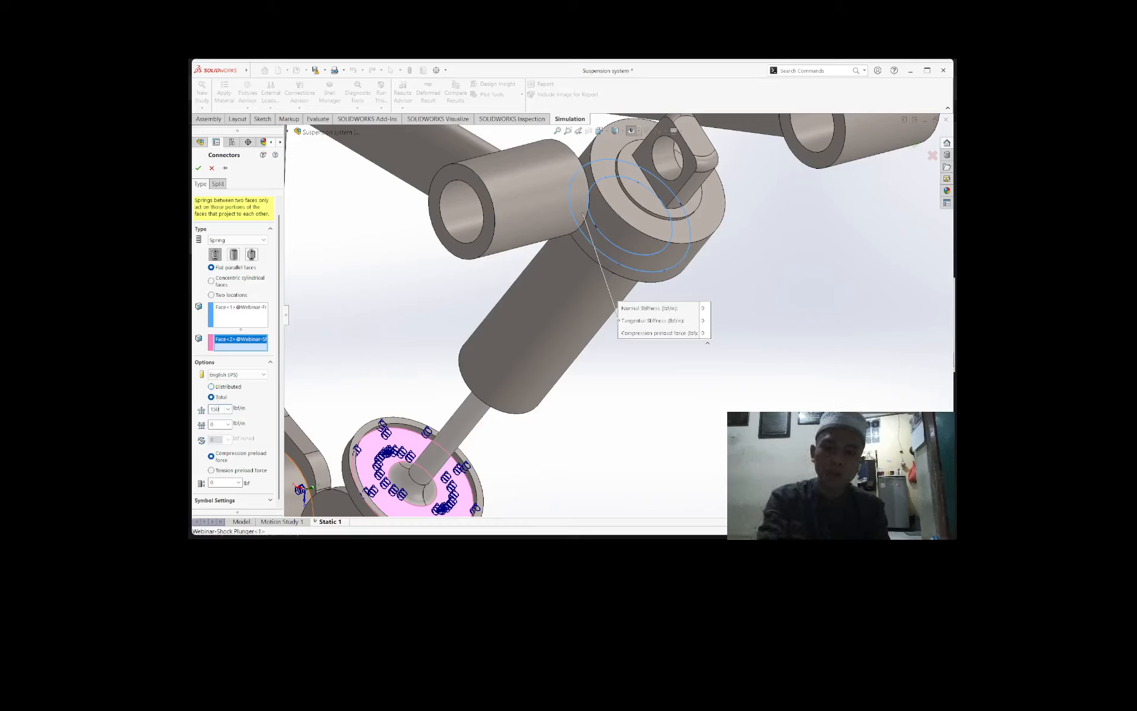
click(239, 483)
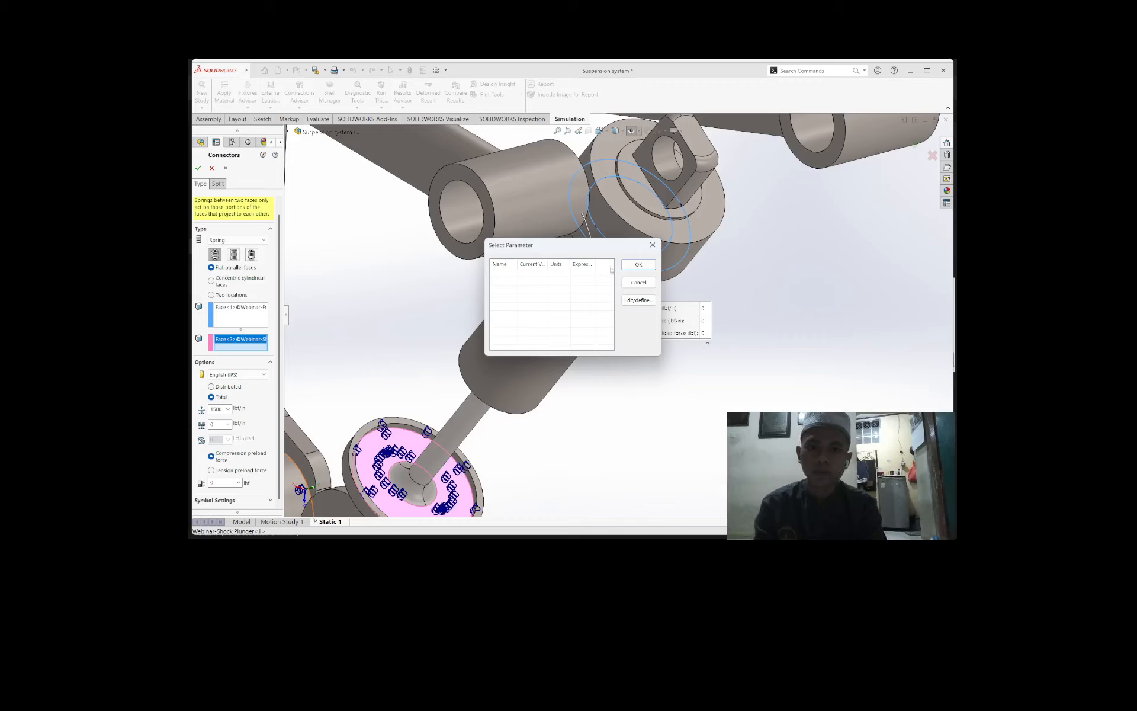
click(652, 244)
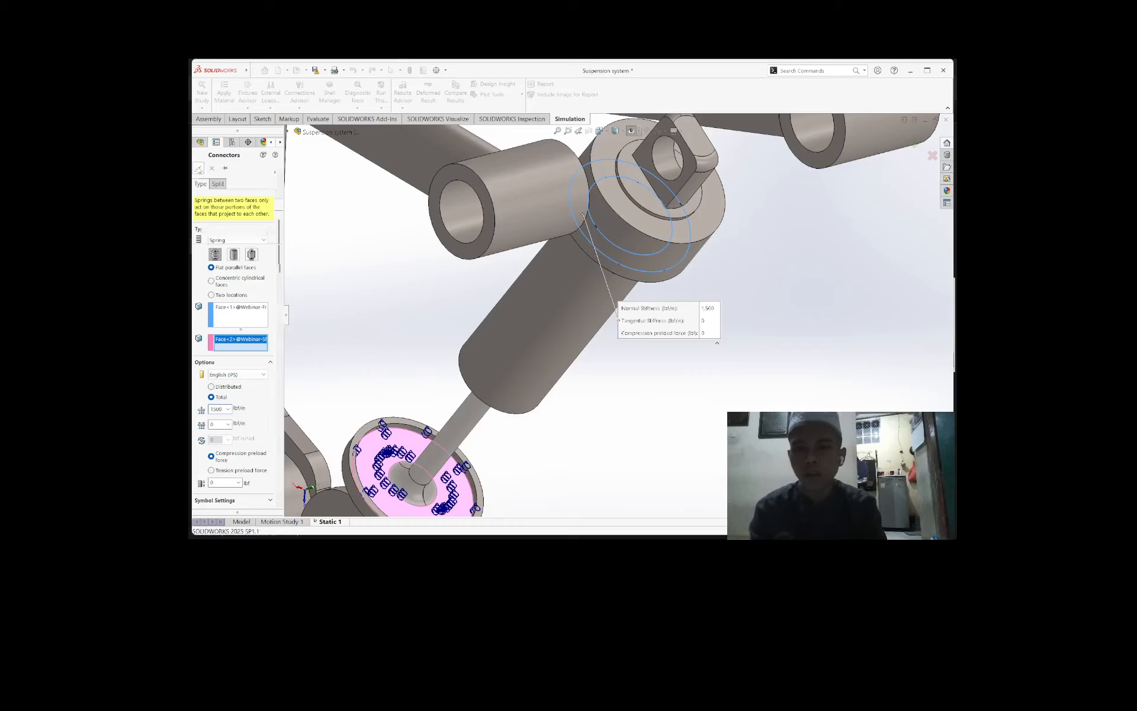
key(Return)
mouse_move(465, 531)
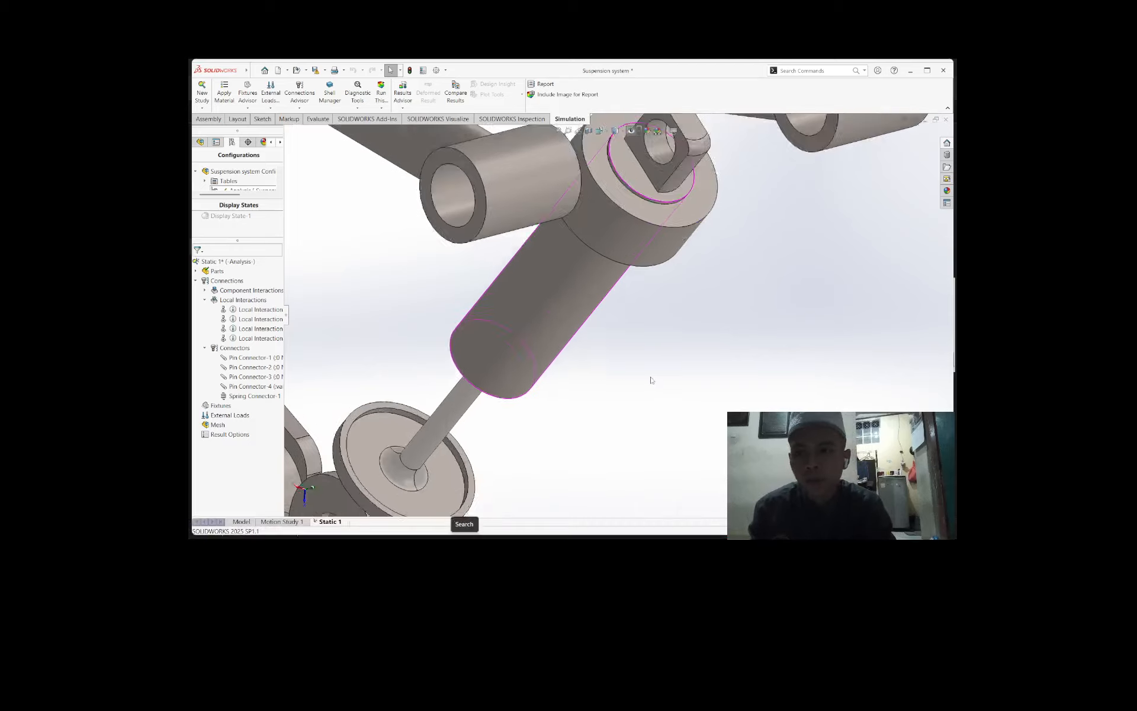
Step: Apply a fixed hinge fixture to the free-end hole faces of both lower arm legs, both upper arm legs and the shock's mounting eye
scroll(651, 379, down, 3)
scroll(375, 417, up, 5)
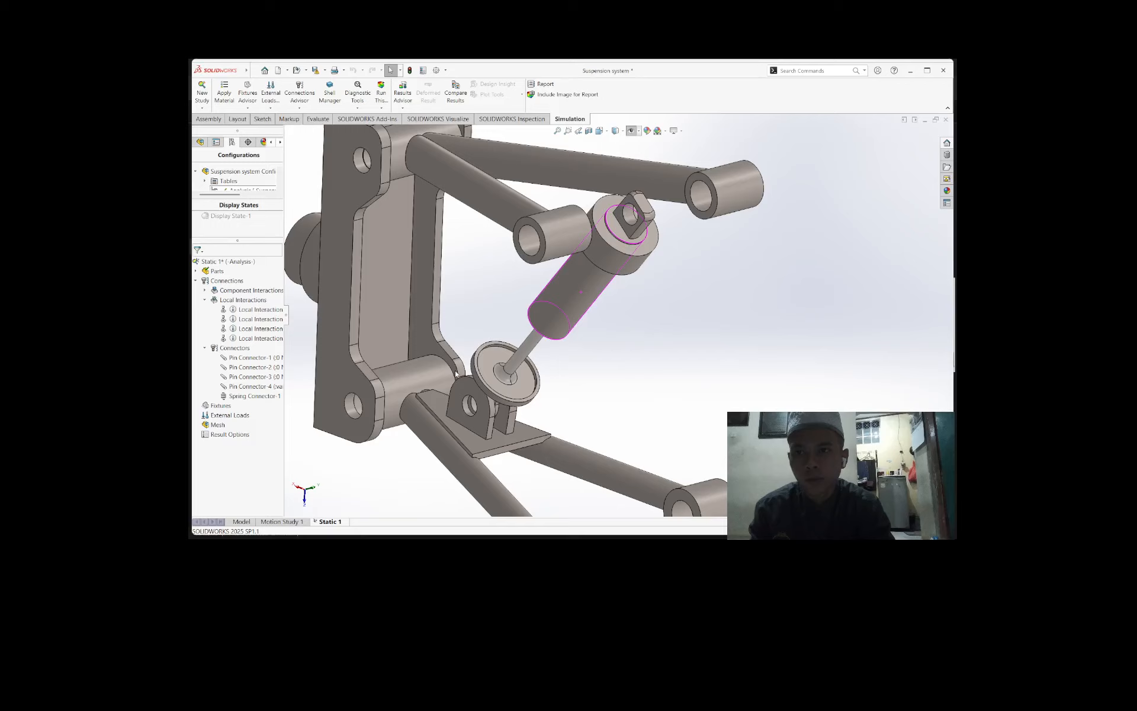
scroll(687, 367, up, 4)
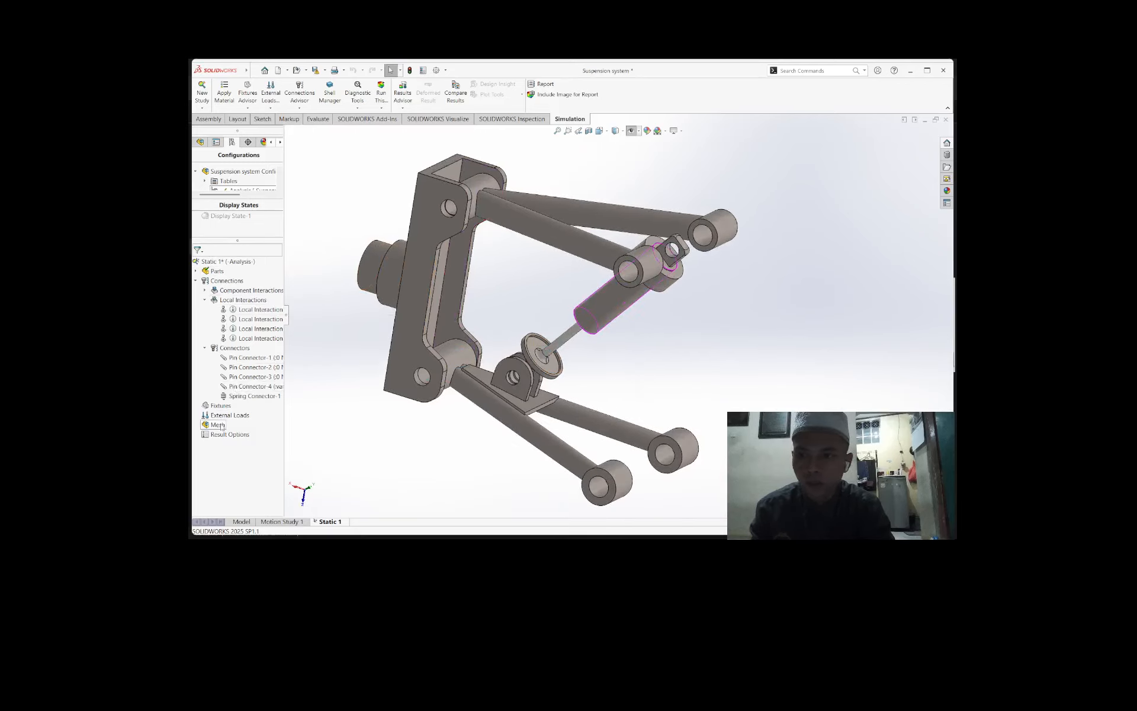
right_click(220, 405)
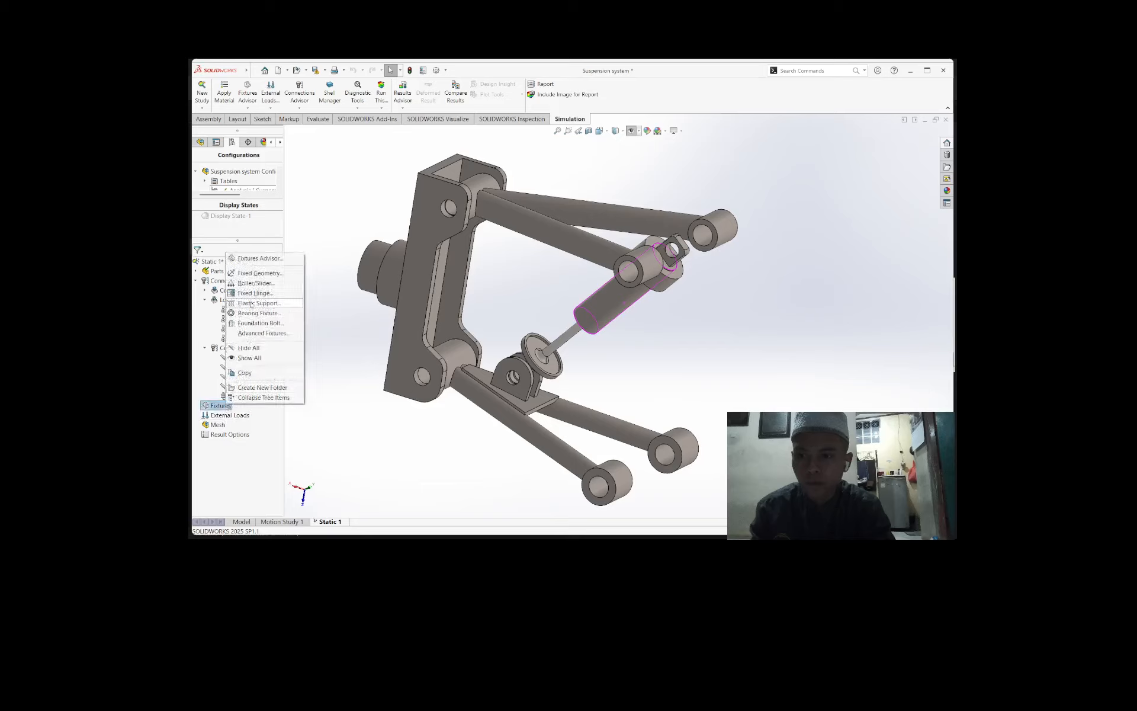
click(252, 293)
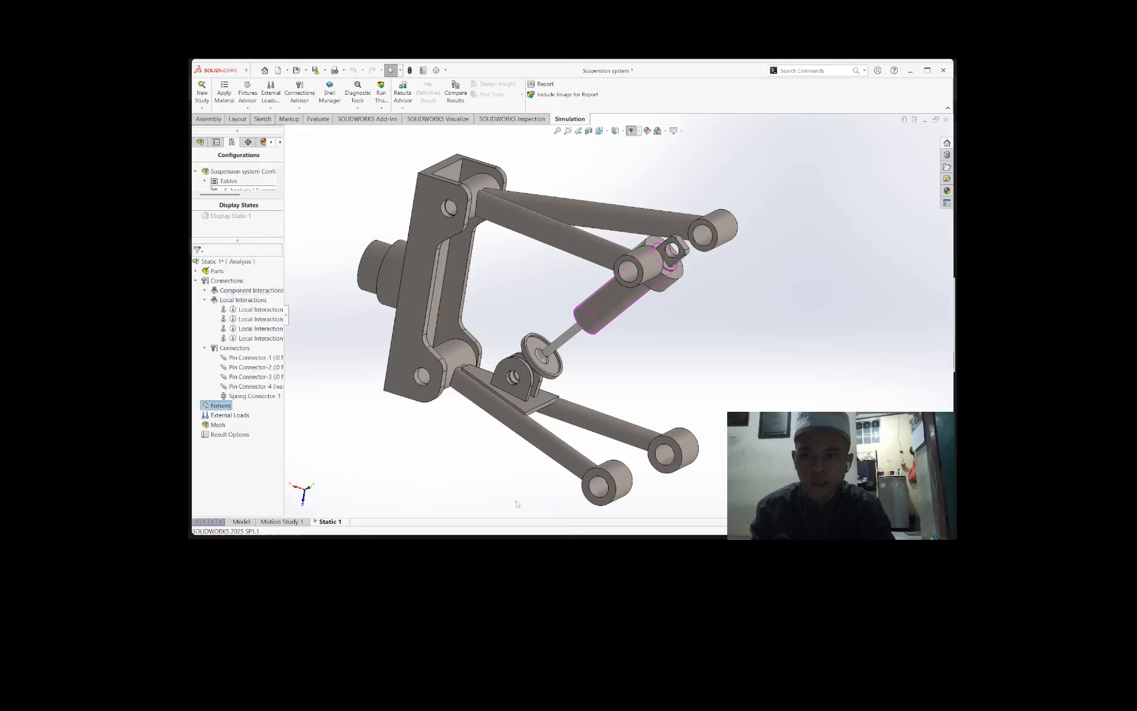
click(600, 487)
click(661, 455)
click(630, 269)
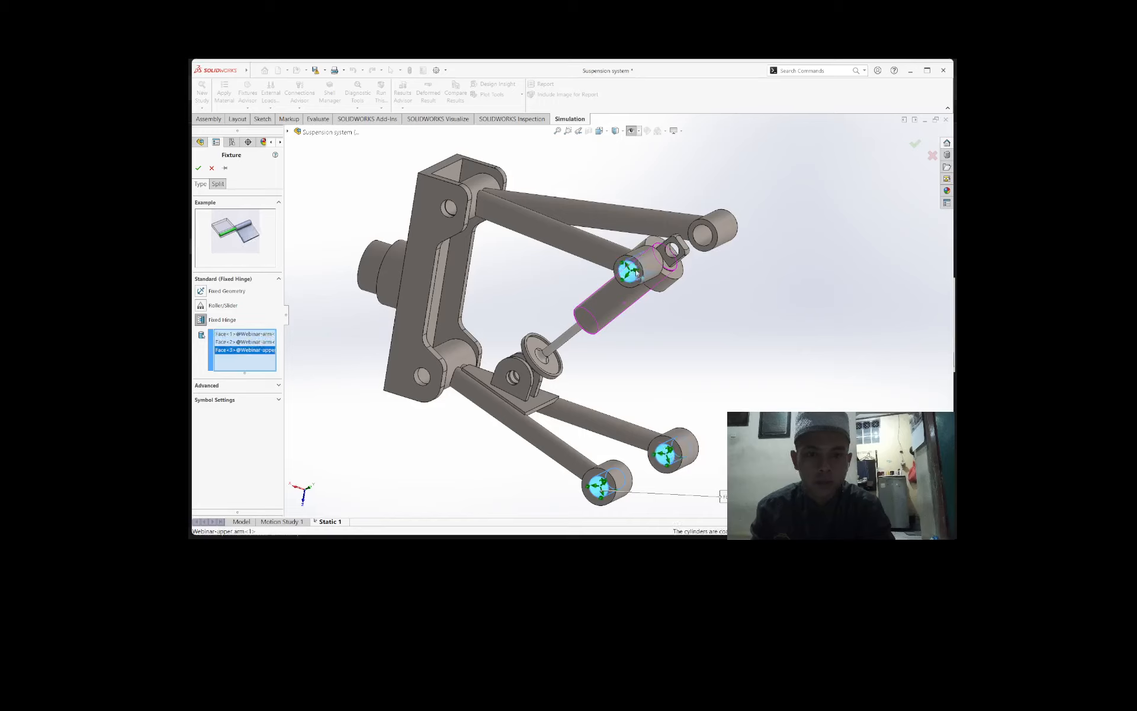
click(672, 249)
click(701, 237)
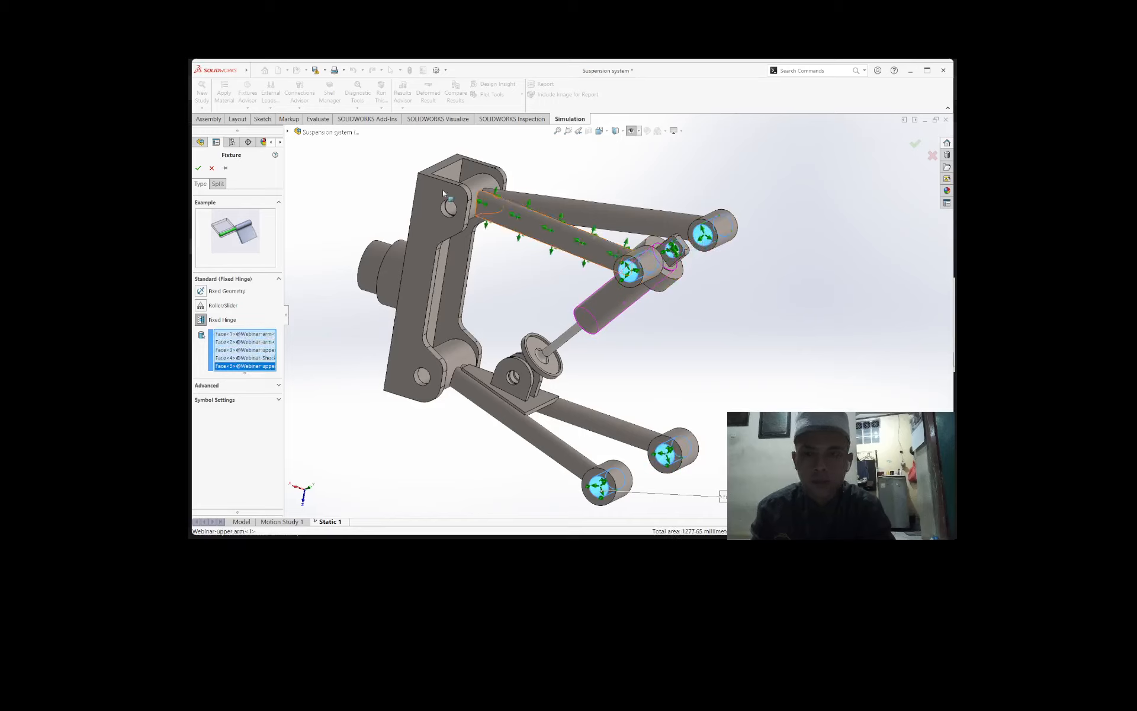
click(198, 168)
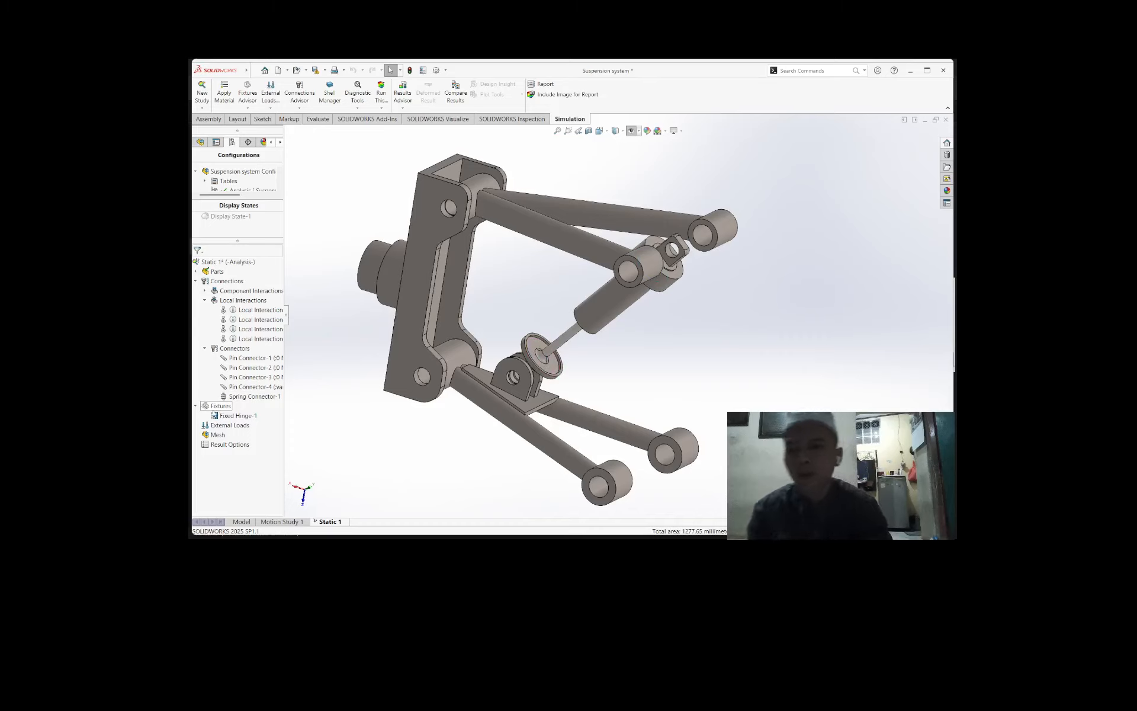
Step: Start a force load on the hub stub's outer cylindrical face and its end face
right_click(230, 425)
click(284, 235)
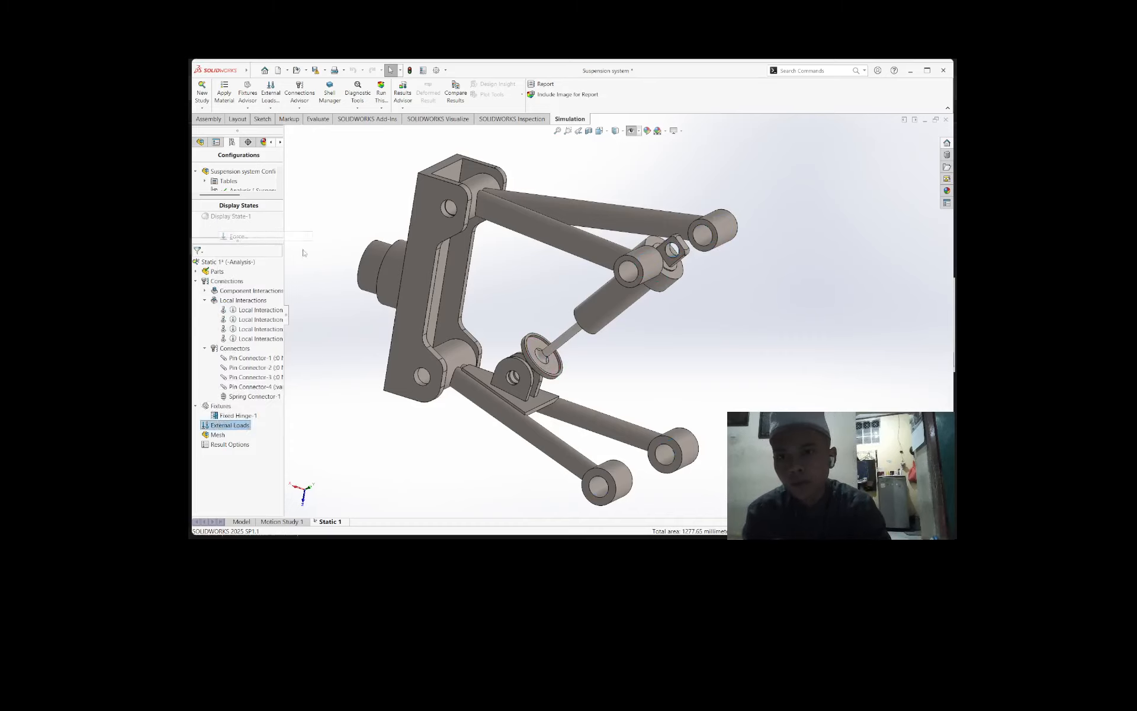
click(375, 259)
scroll(398, 289, down, 3)
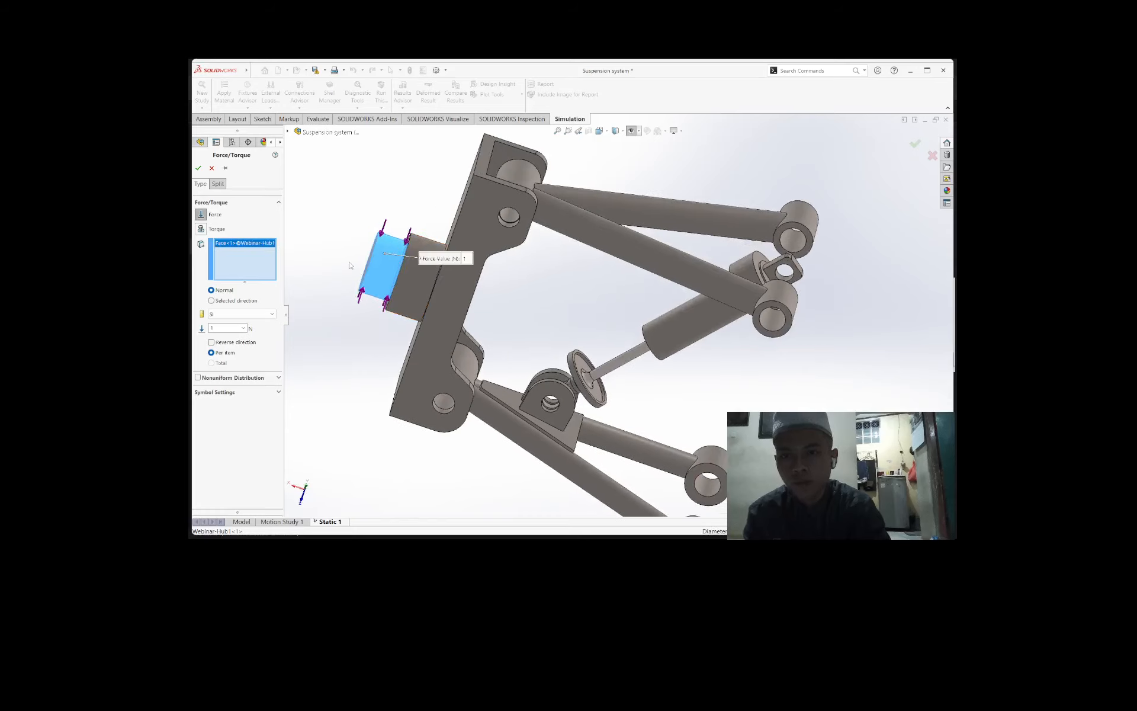
mouse_move(366, 267)
middle_down()
mouse_move(391, 294)
mouse_move(363, 267)
mouse_move(392, 279)
mouse_move(364, 258)
middle_up()
click(363, 267)
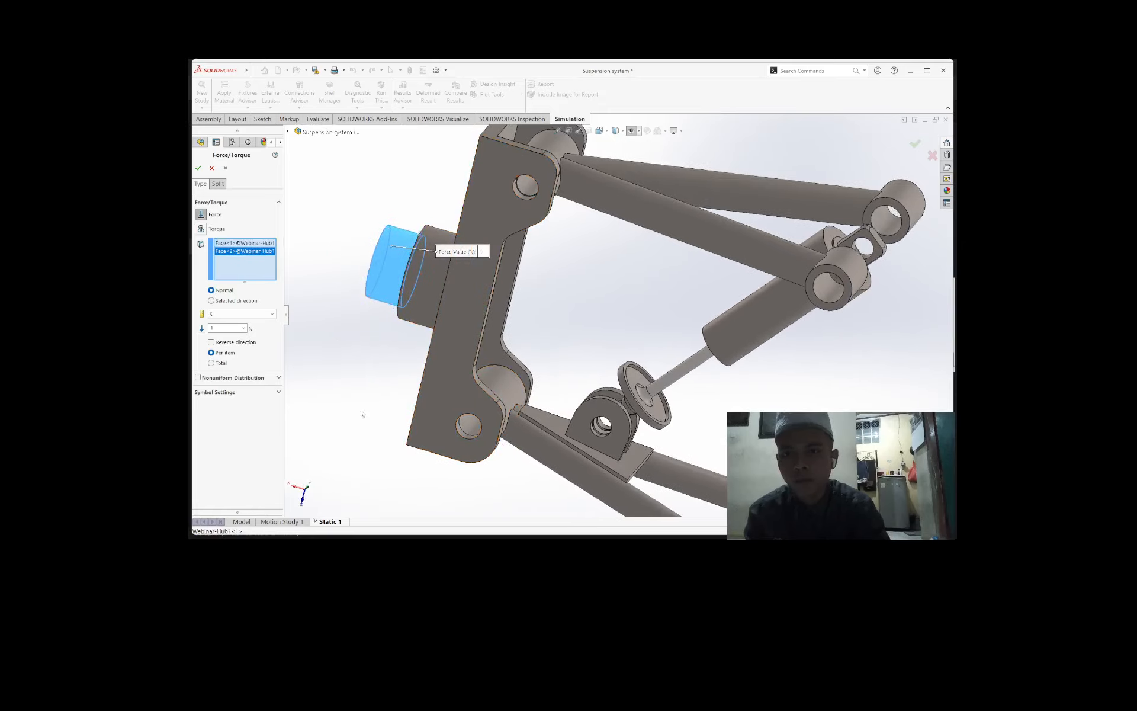
Step: Direct the force by the hub's top face and activate its Along Plane Dir 2 and Normal to Plane components
click(211, 300)
scroll(385, 257, down, 3)
middle_drag(470, 261, 493, 218)
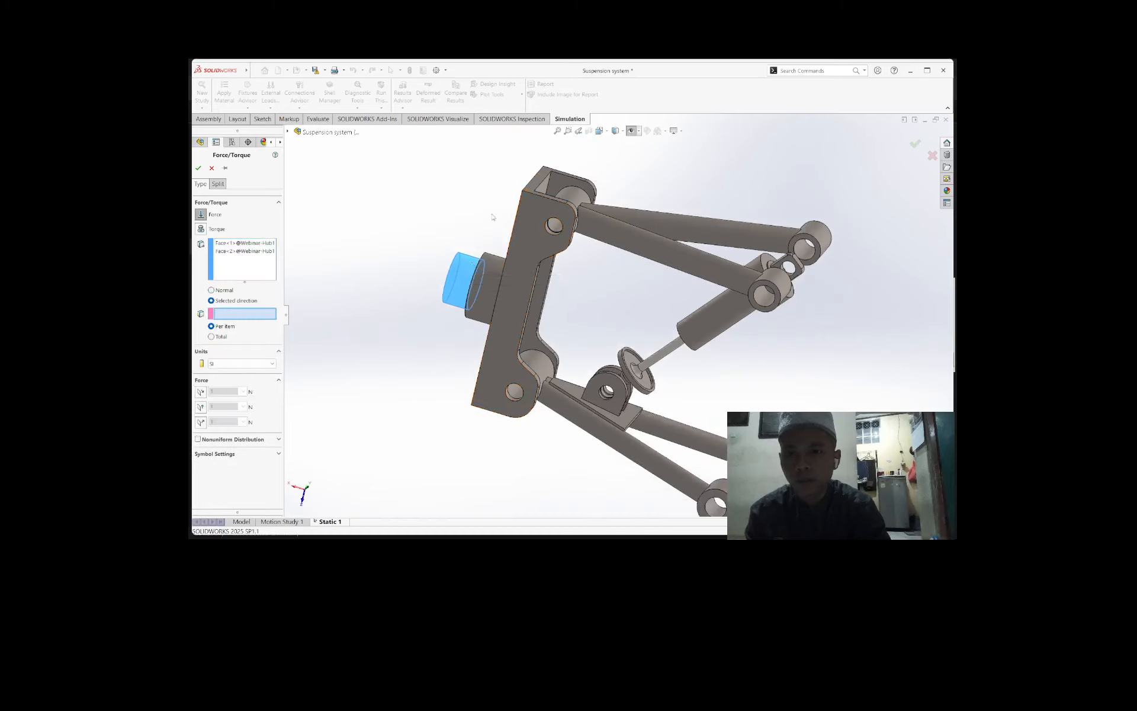
click(551, 179)
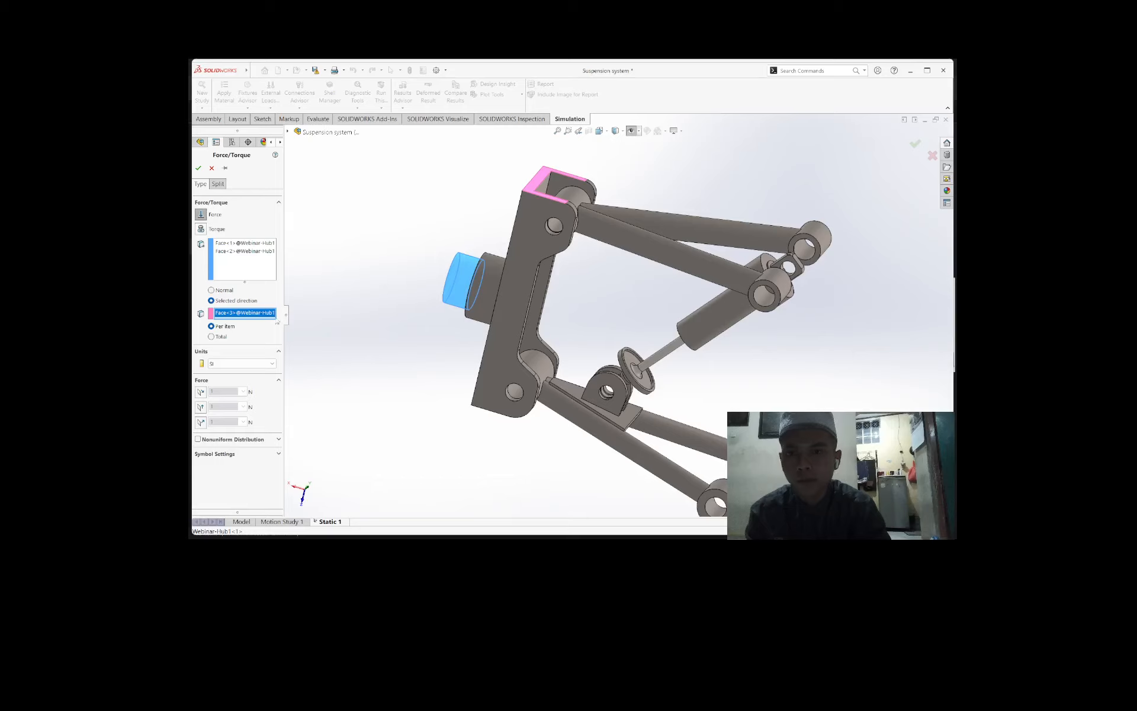
click(228, 363)
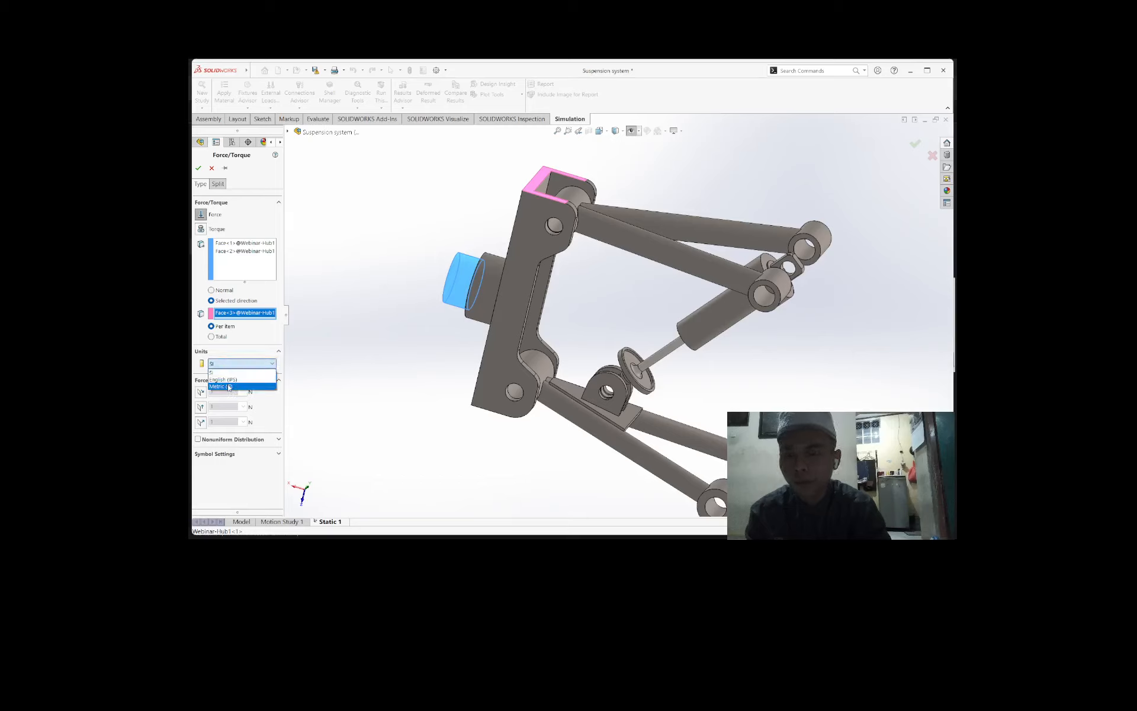
click(260, 424)
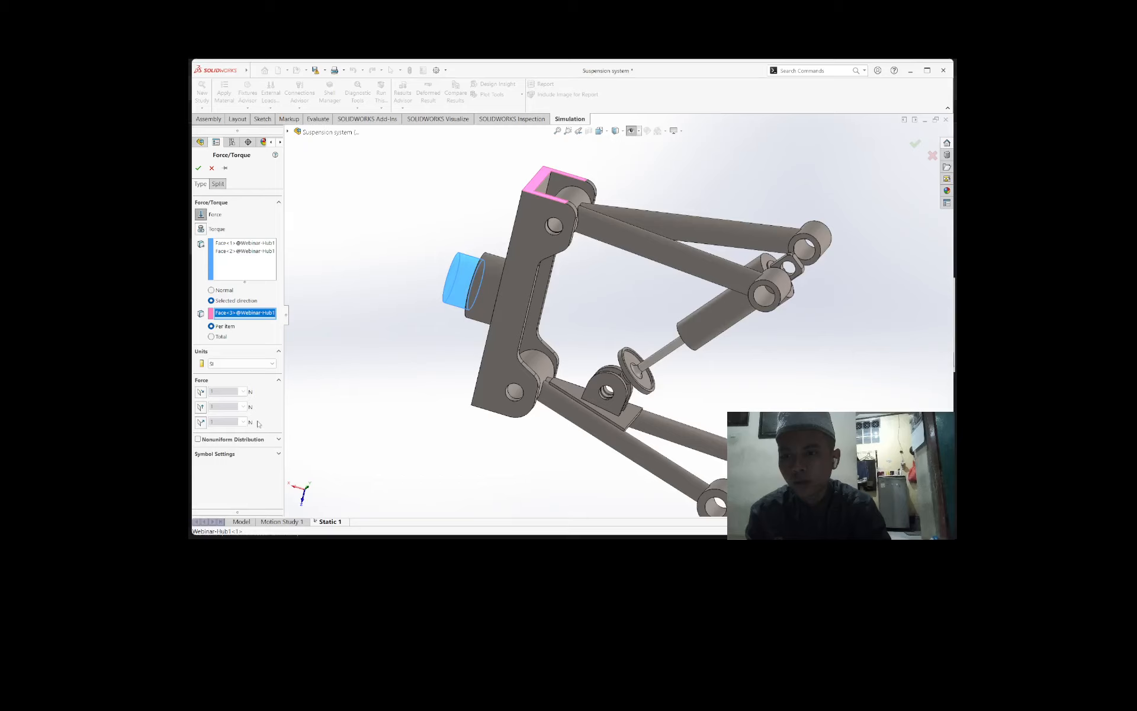
click(201, 407)
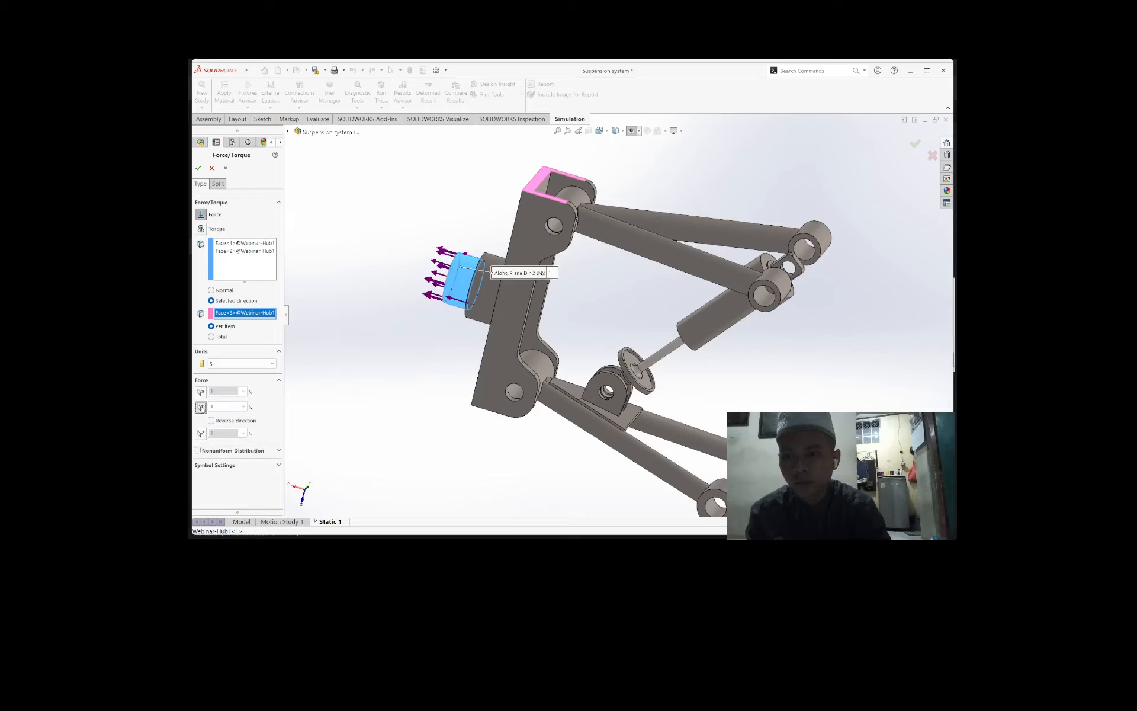
click(200, 433)
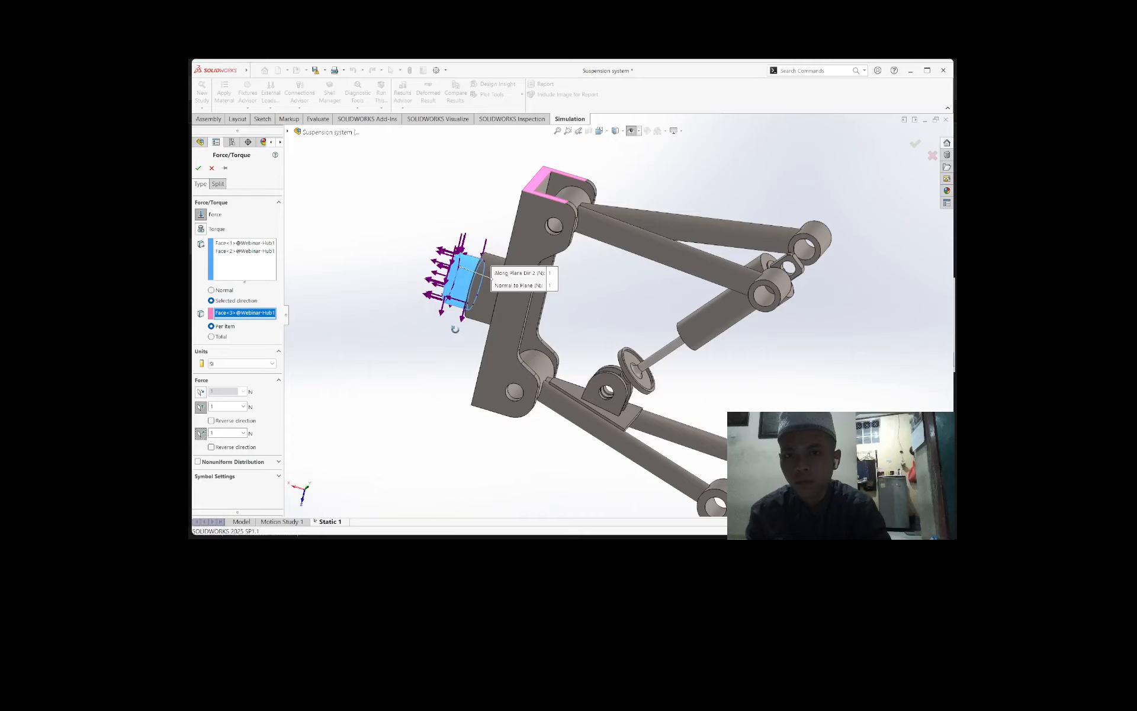
Step: Remove the second hub face, set 110 N along plane direction 2 and a reversed 600 N normal to plane, and create the force
middle_drag(458, 343, 542, 423)
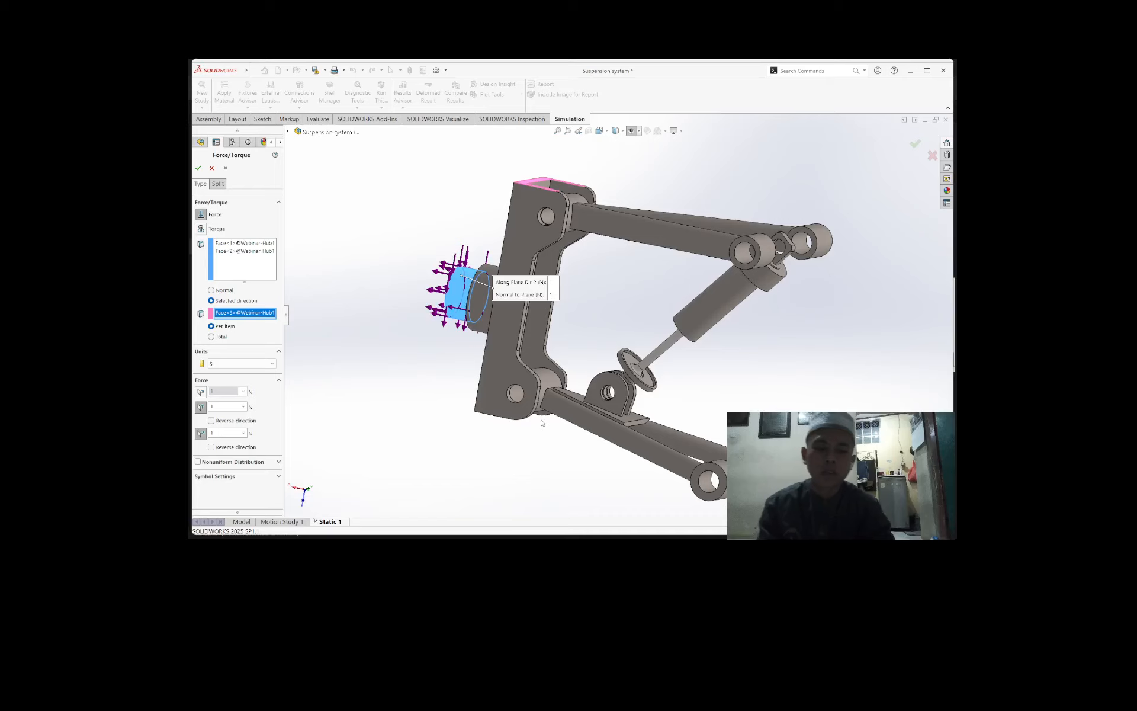
key(Left)
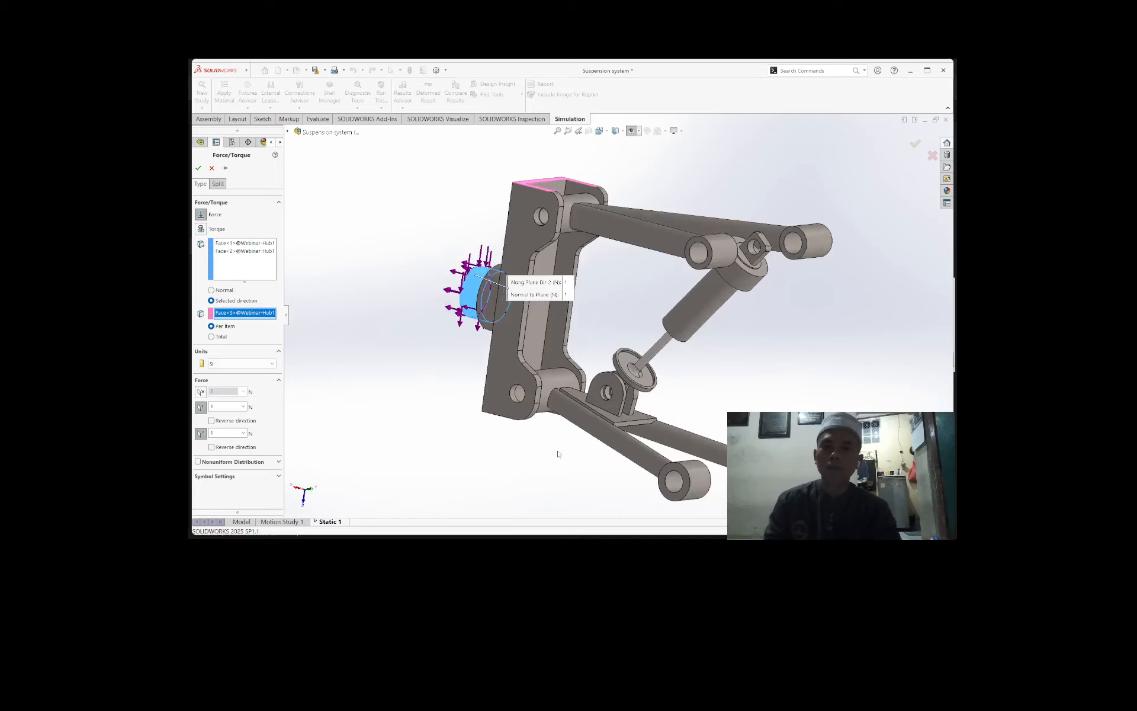
click(237, 251)
key(Delete)
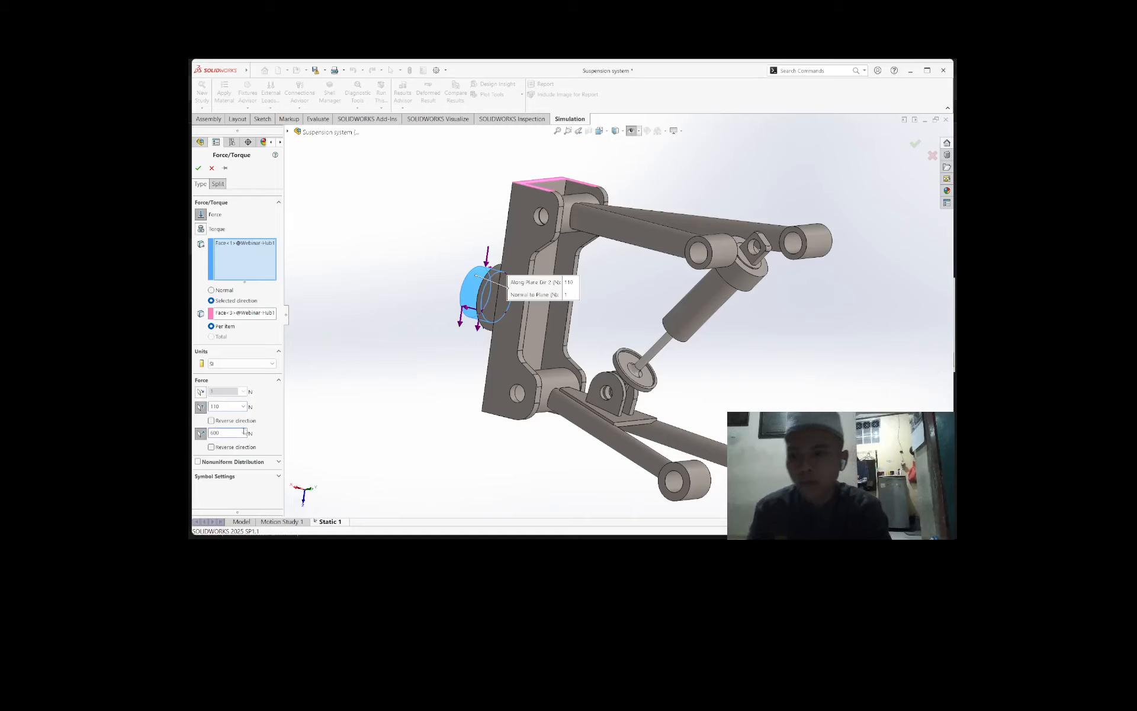
click(211, 447)
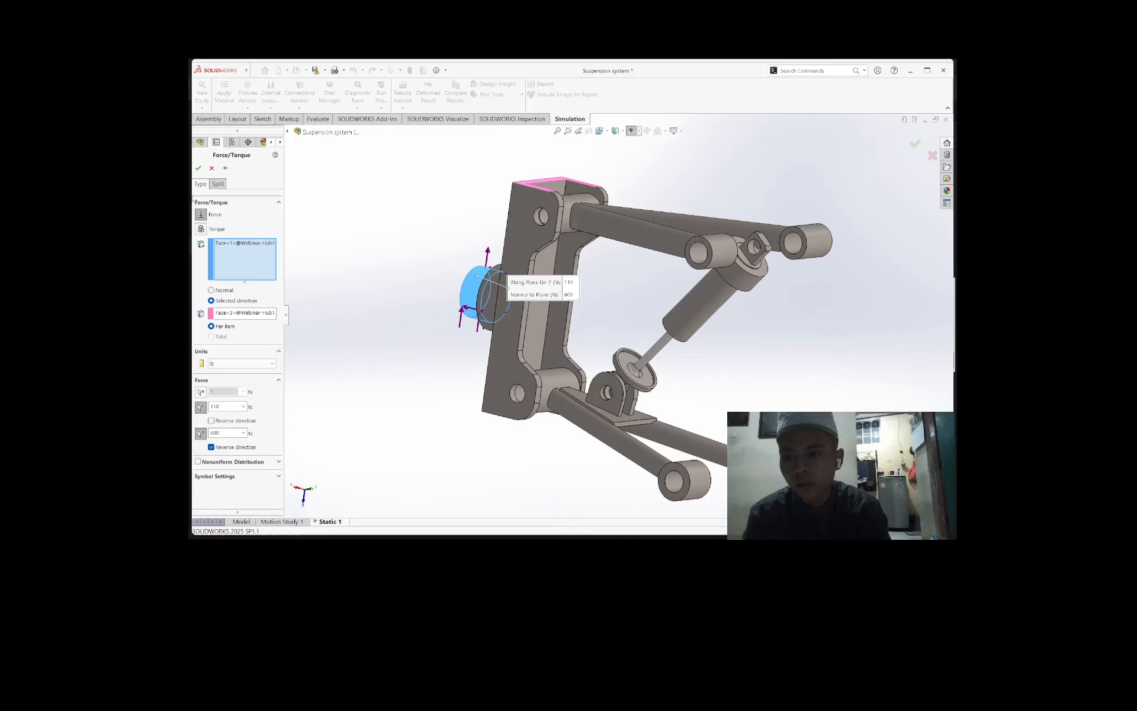
click(199, 169)
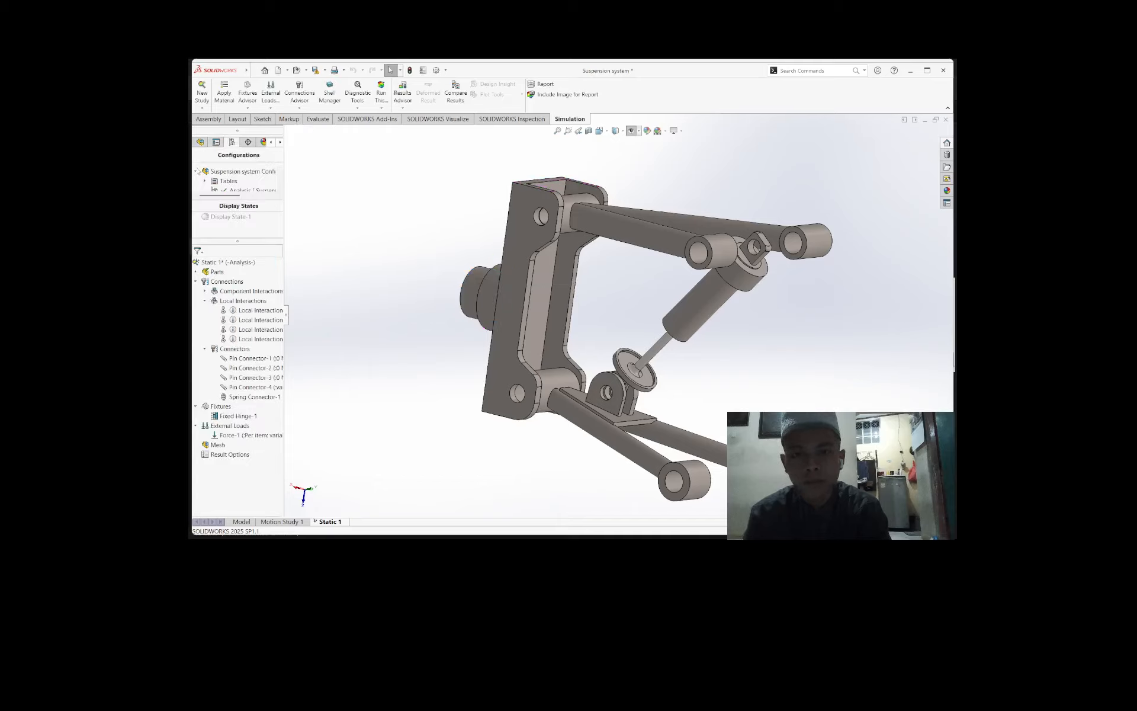
Step: Mesh the suspension assembly with a curvature-based mesh at the default density and element sizes
right_click(218, 444)
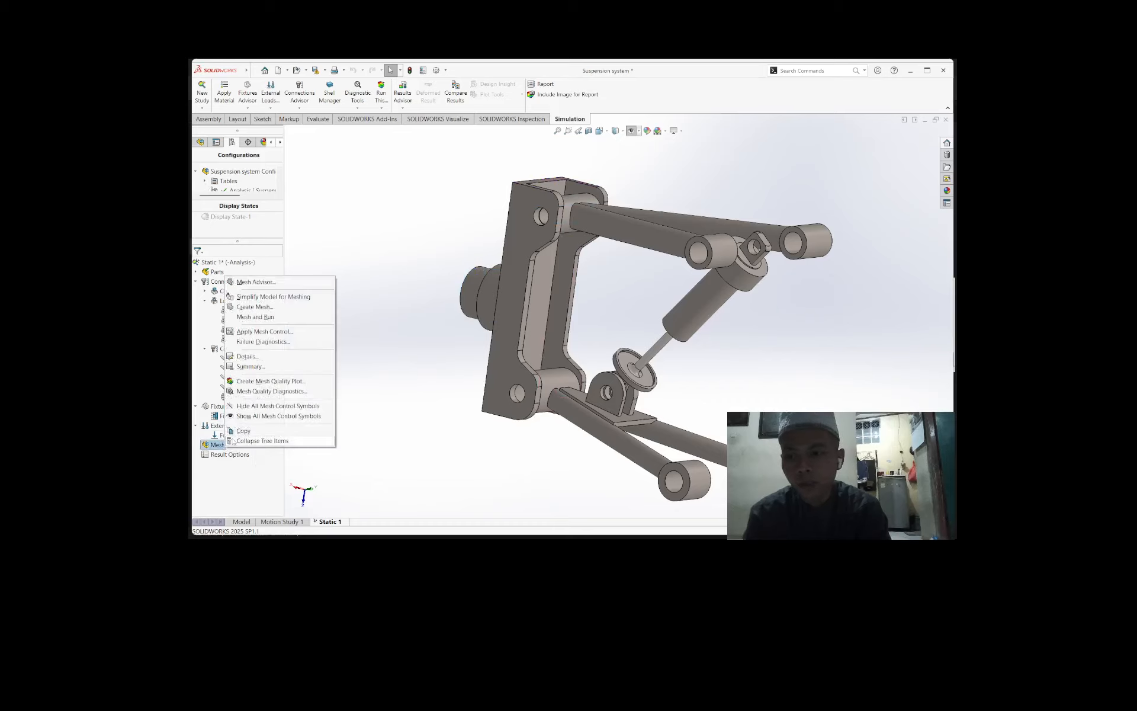
click(255, 307)
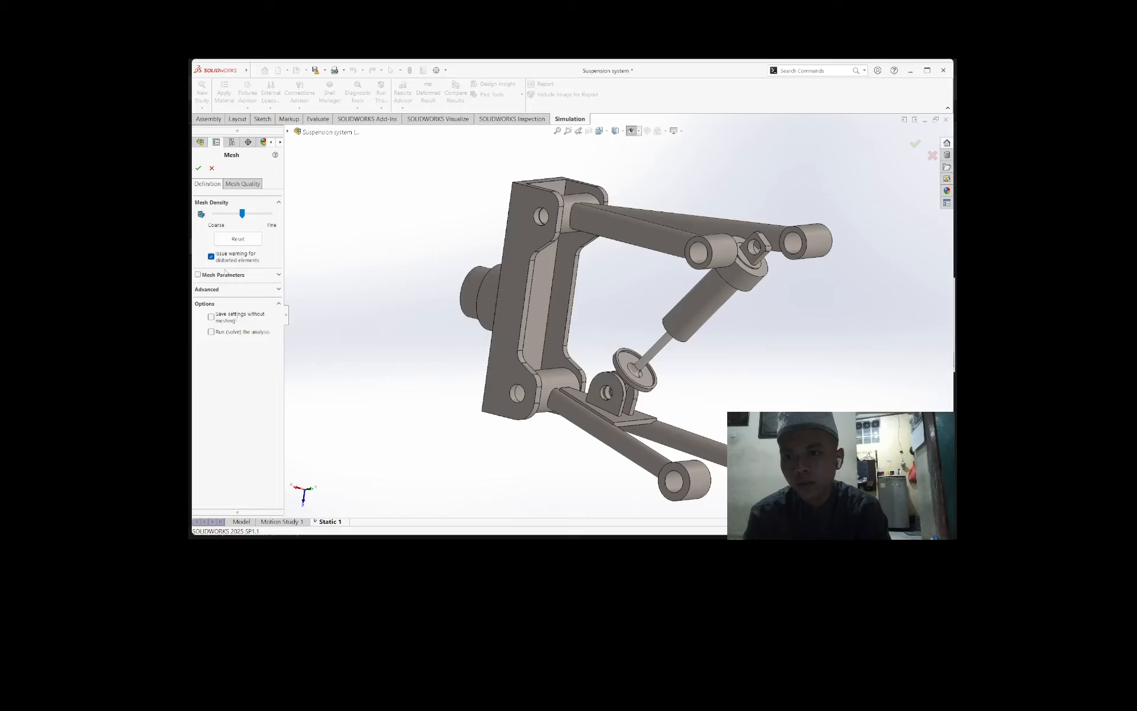
click(217, 276)
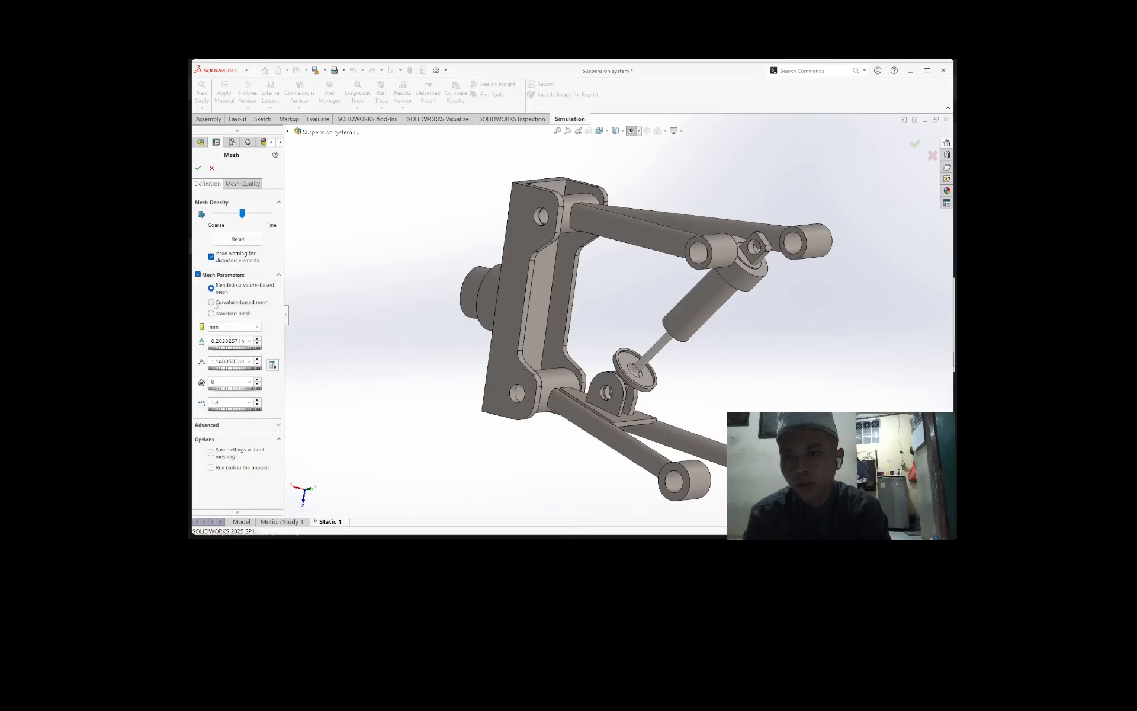
click(215, 303)
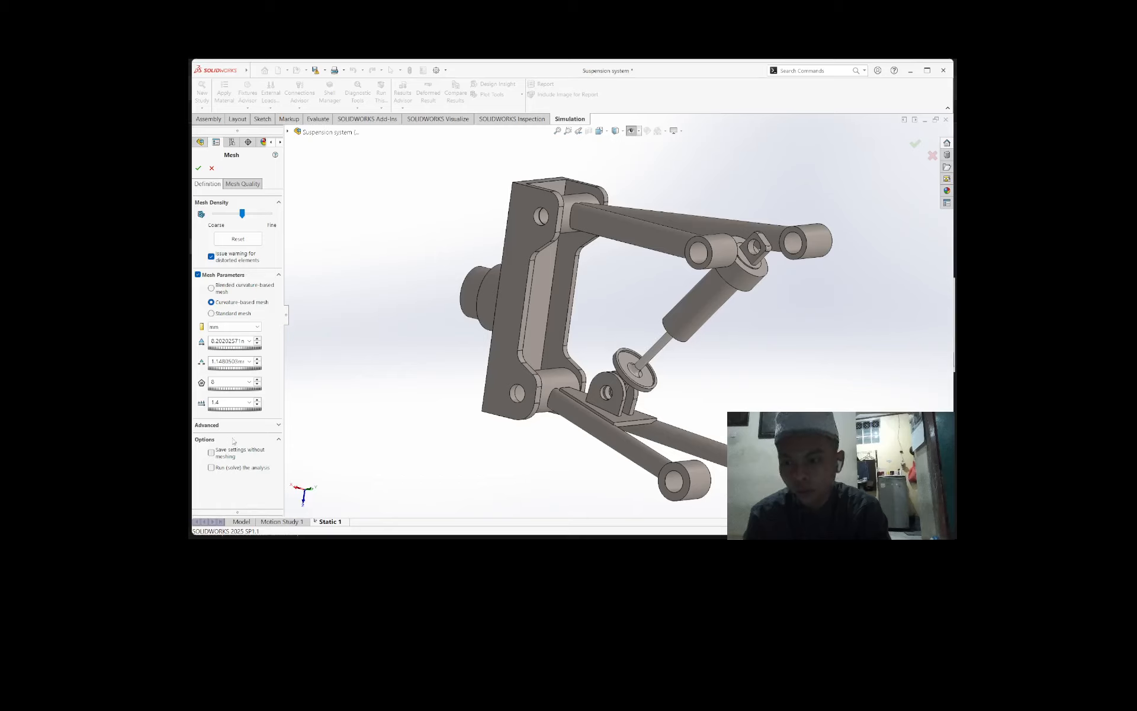
click(277, 425)
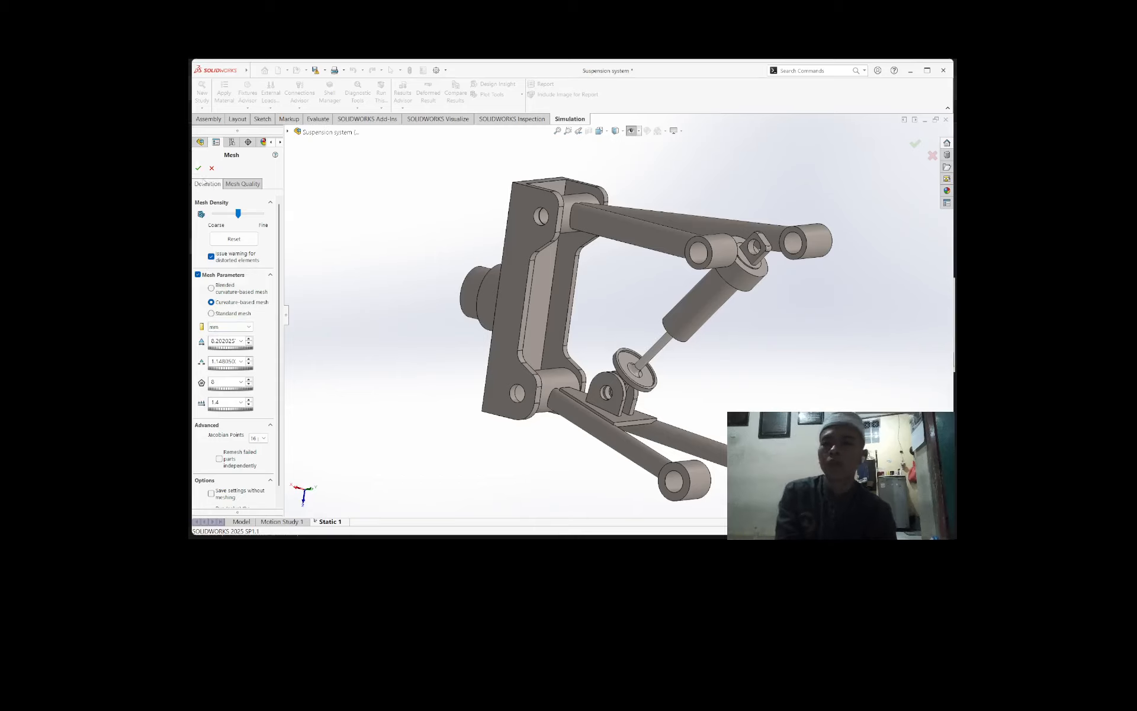
click(198, 169)
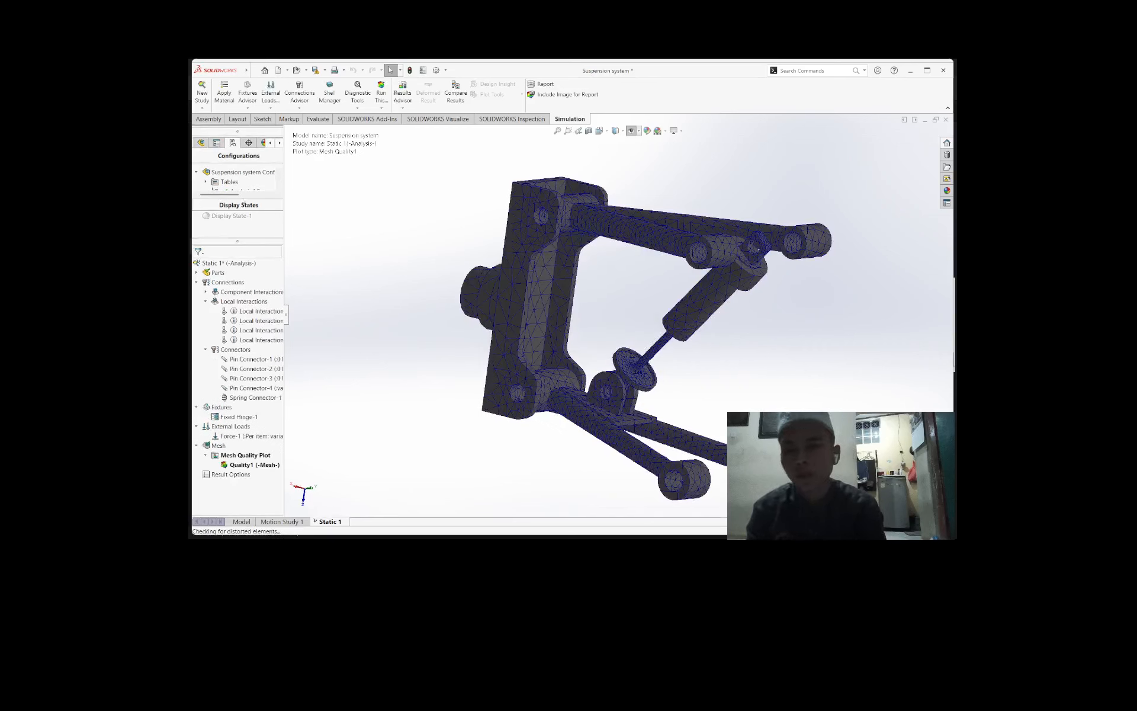
Step: Run the static study, declining the excessive displacements prompt to finish solving, and add an automatic factor of safety plot for all bodies
click(381, 97)
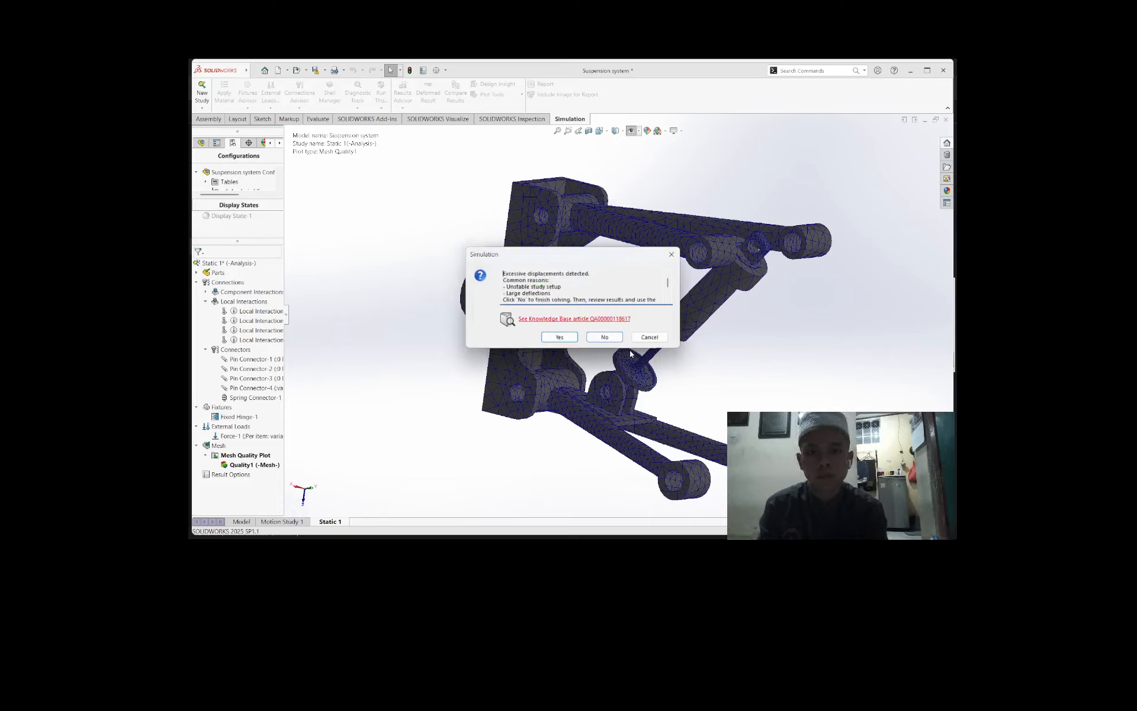
click(605, 337)
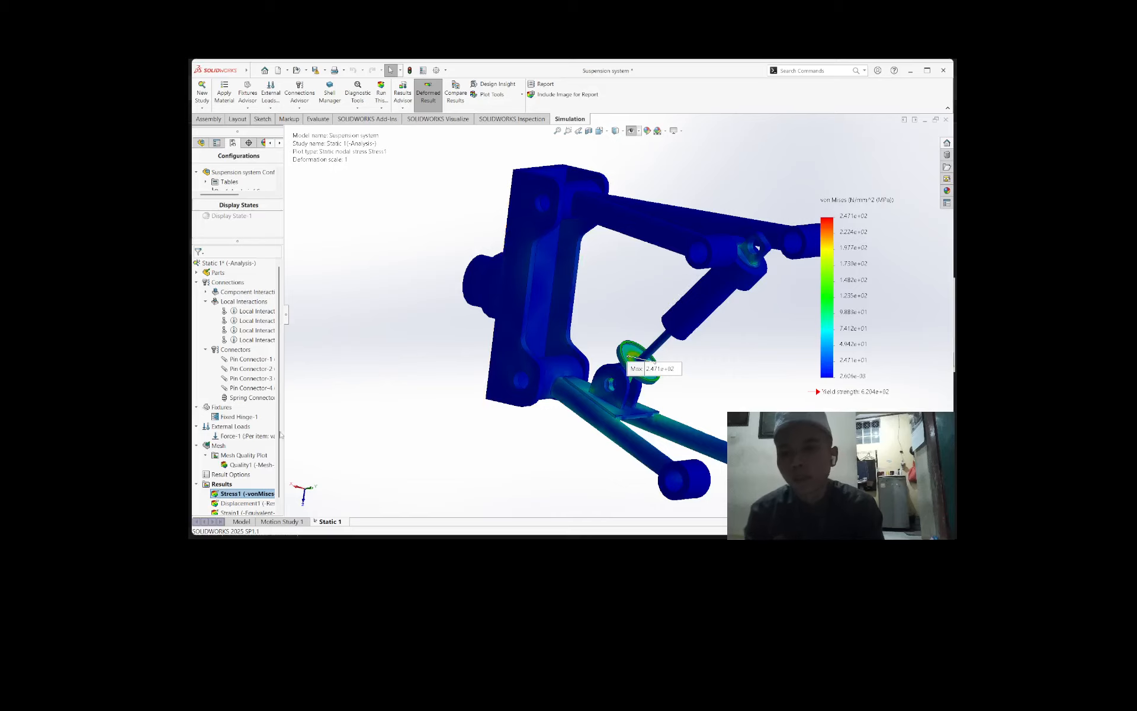
scroll(246, 455, down, 1)
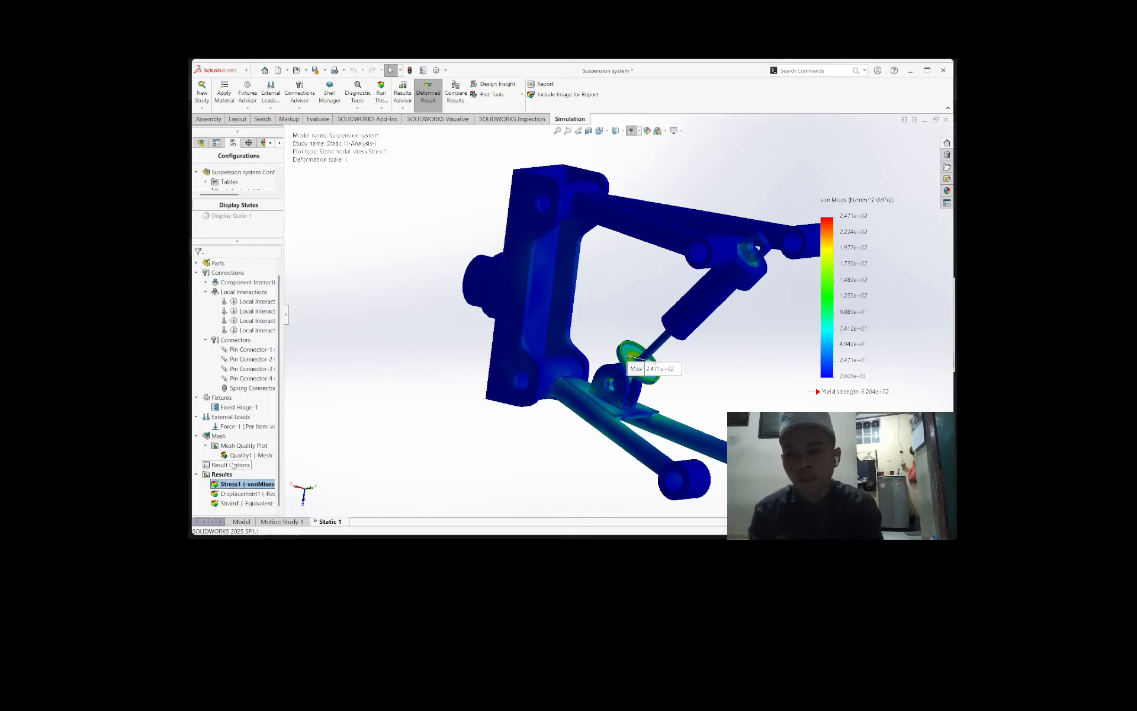
right_click(223, 477)
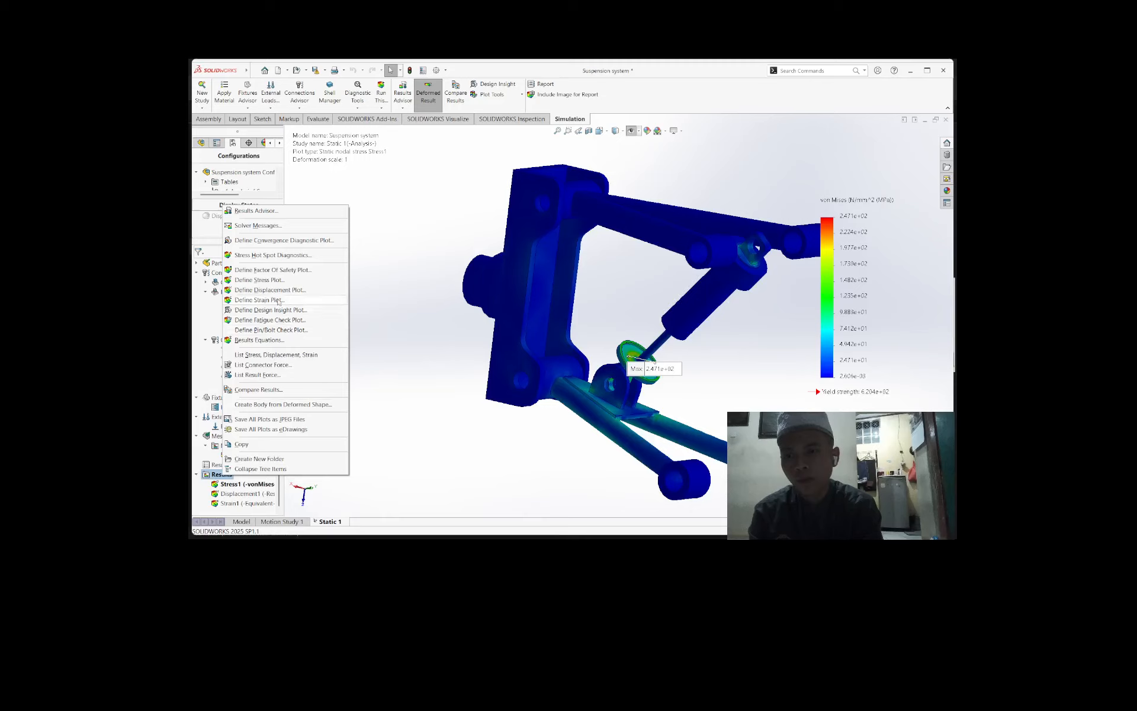
click(267, 270)
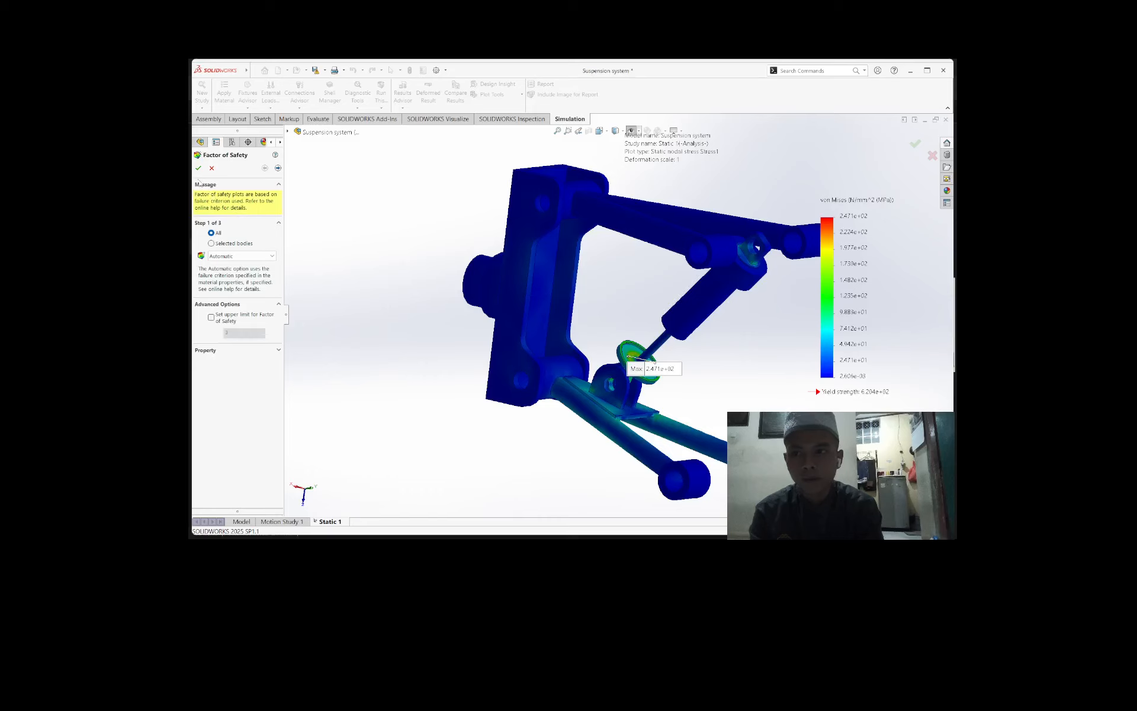
click(198, 168)
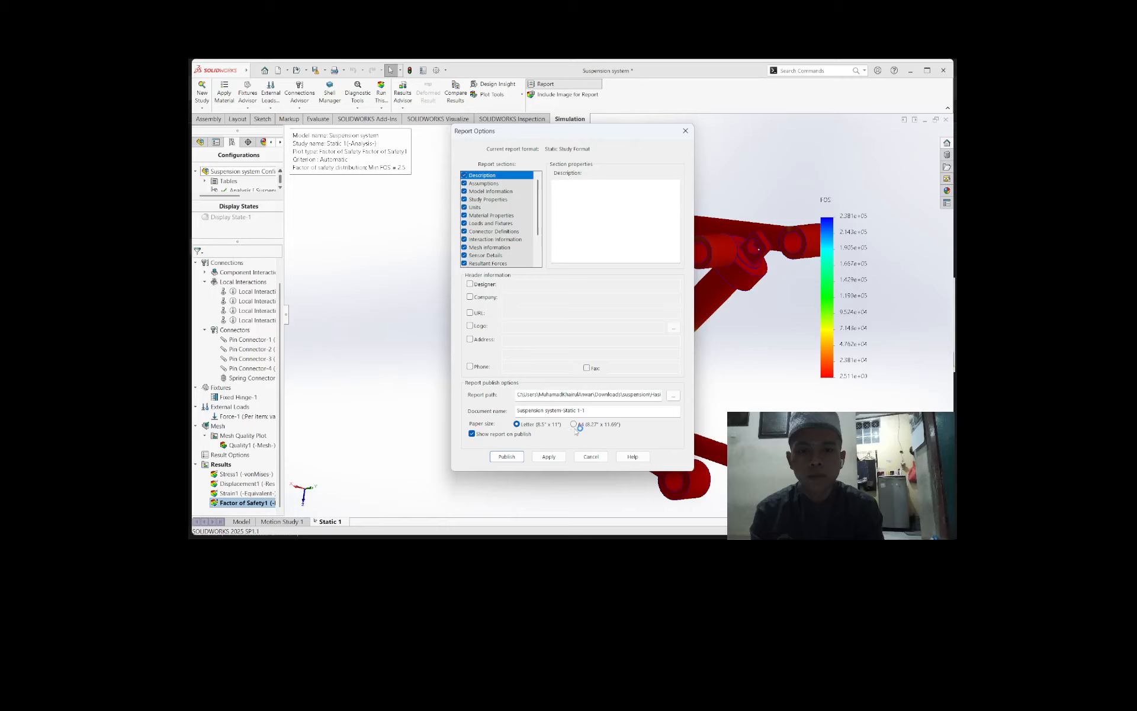
Step: Publish the study report in A4 size, named with the author's full name followed by "Tugas 5", and look over its first page
click(534, 411)
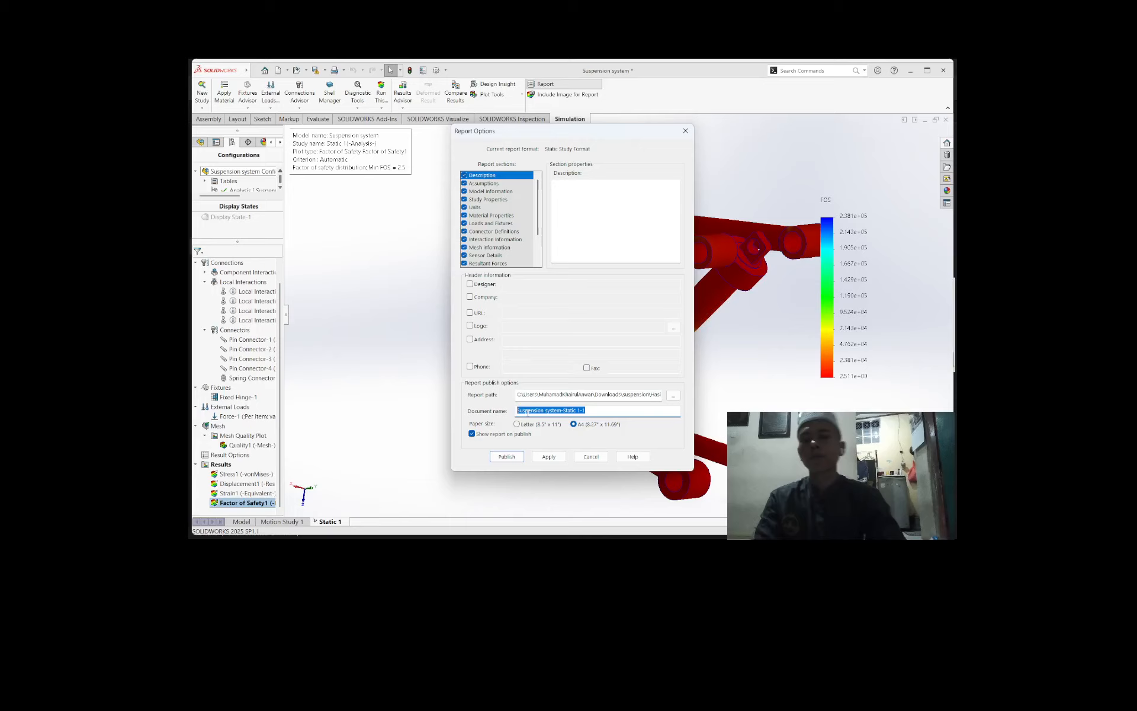
text(Muhamad Khairul Anwar Tugas 5)
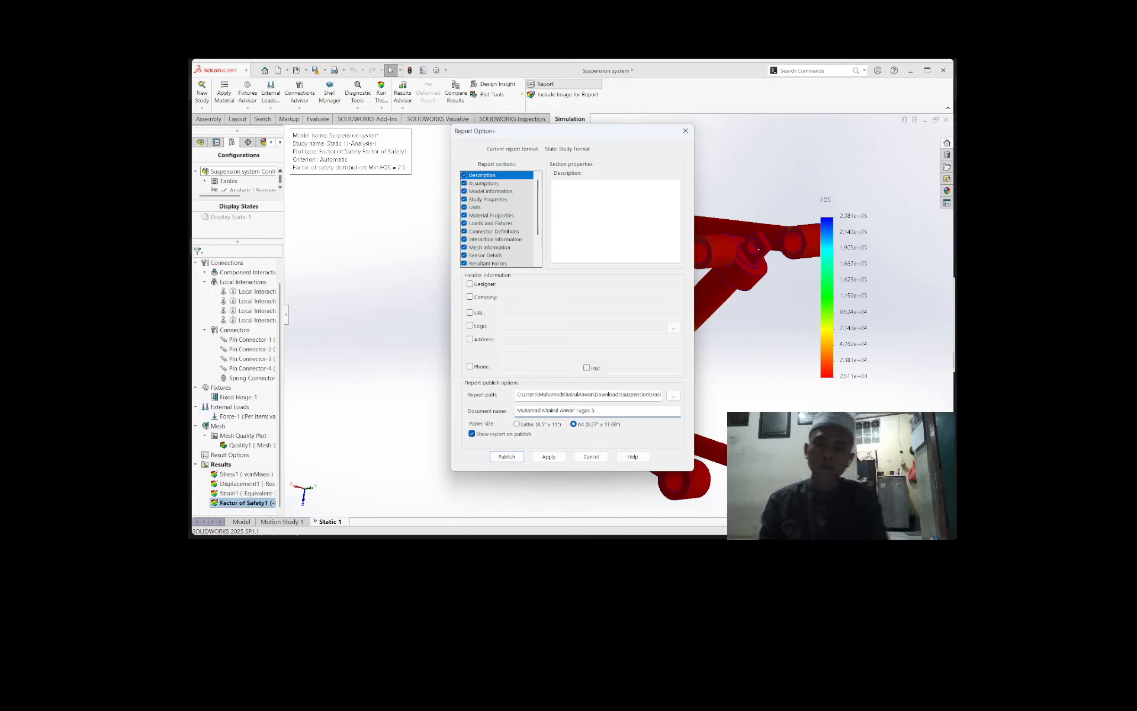
click(506, 457)
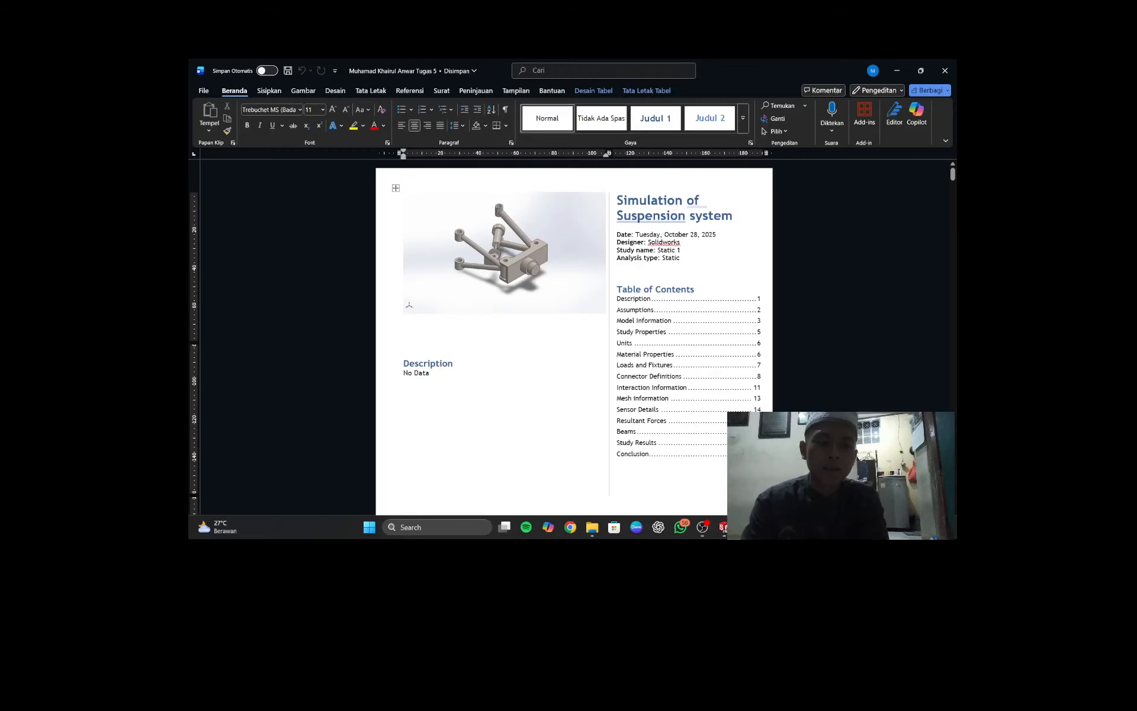
scroll(607, 367, down, 1)
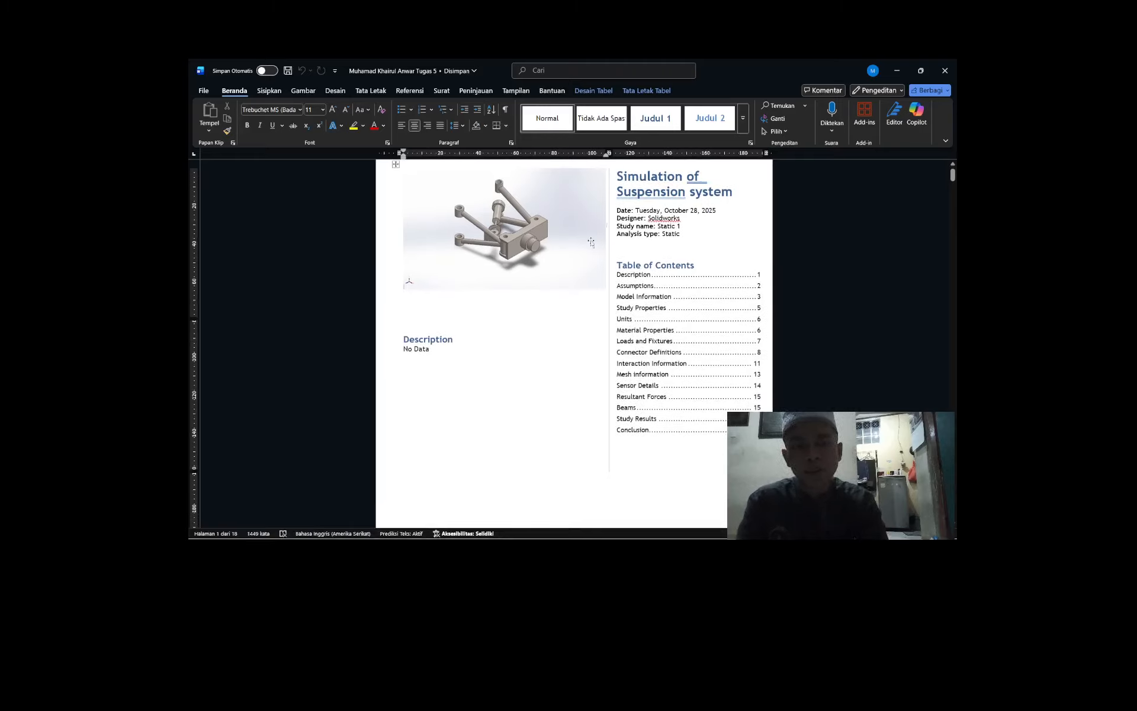
scroll(558, 253, down, 5)
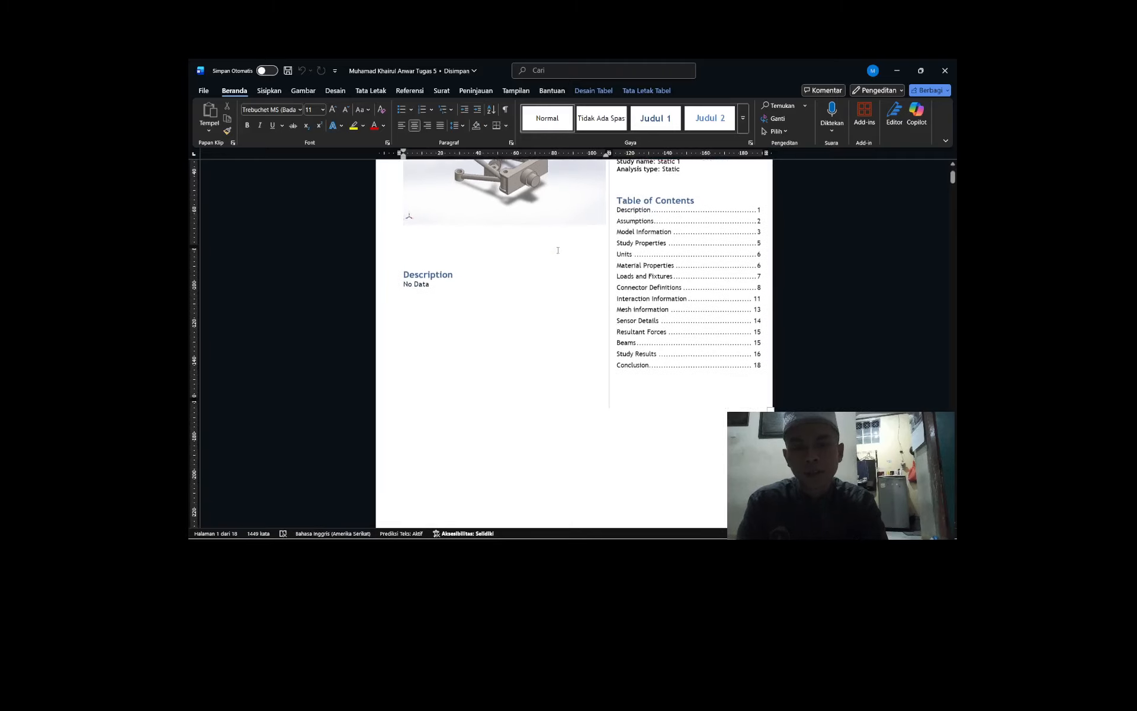
scroll(562, 253, up, 6)
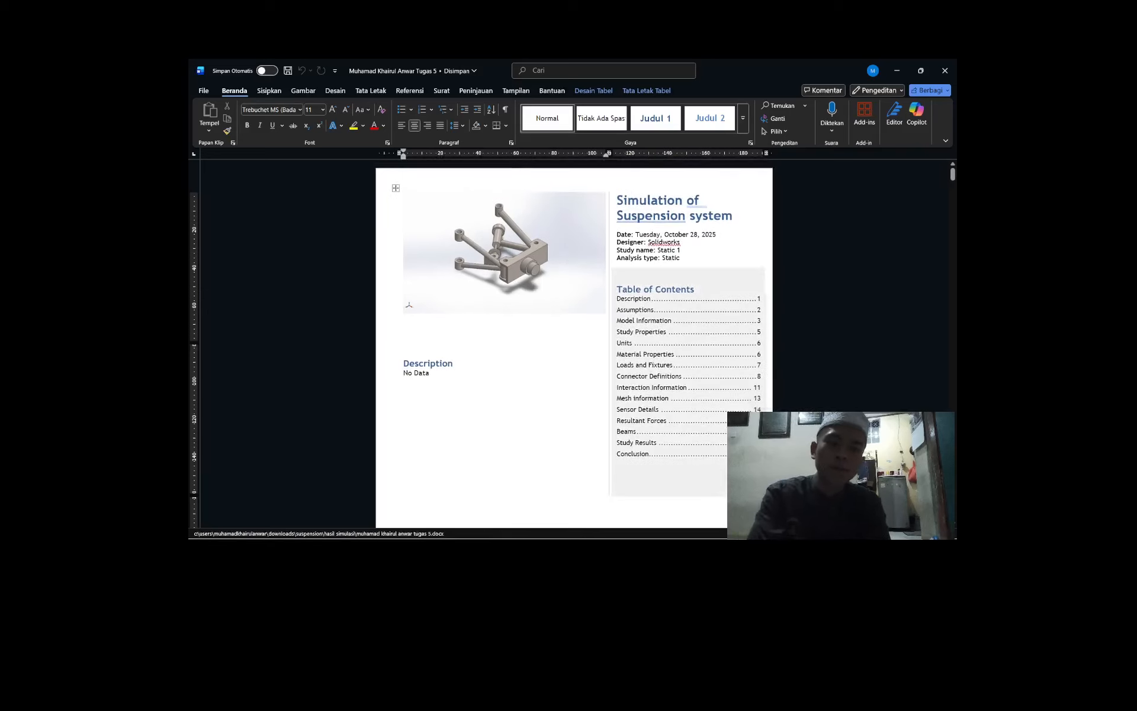
mouse_move(733, 538)
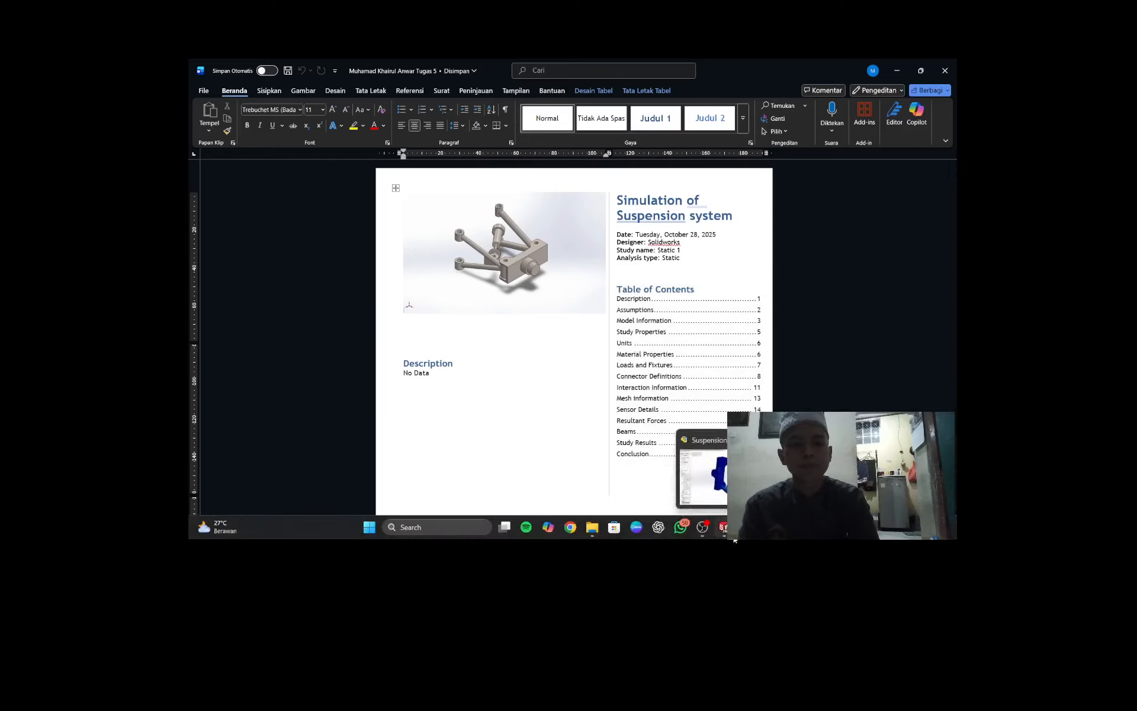